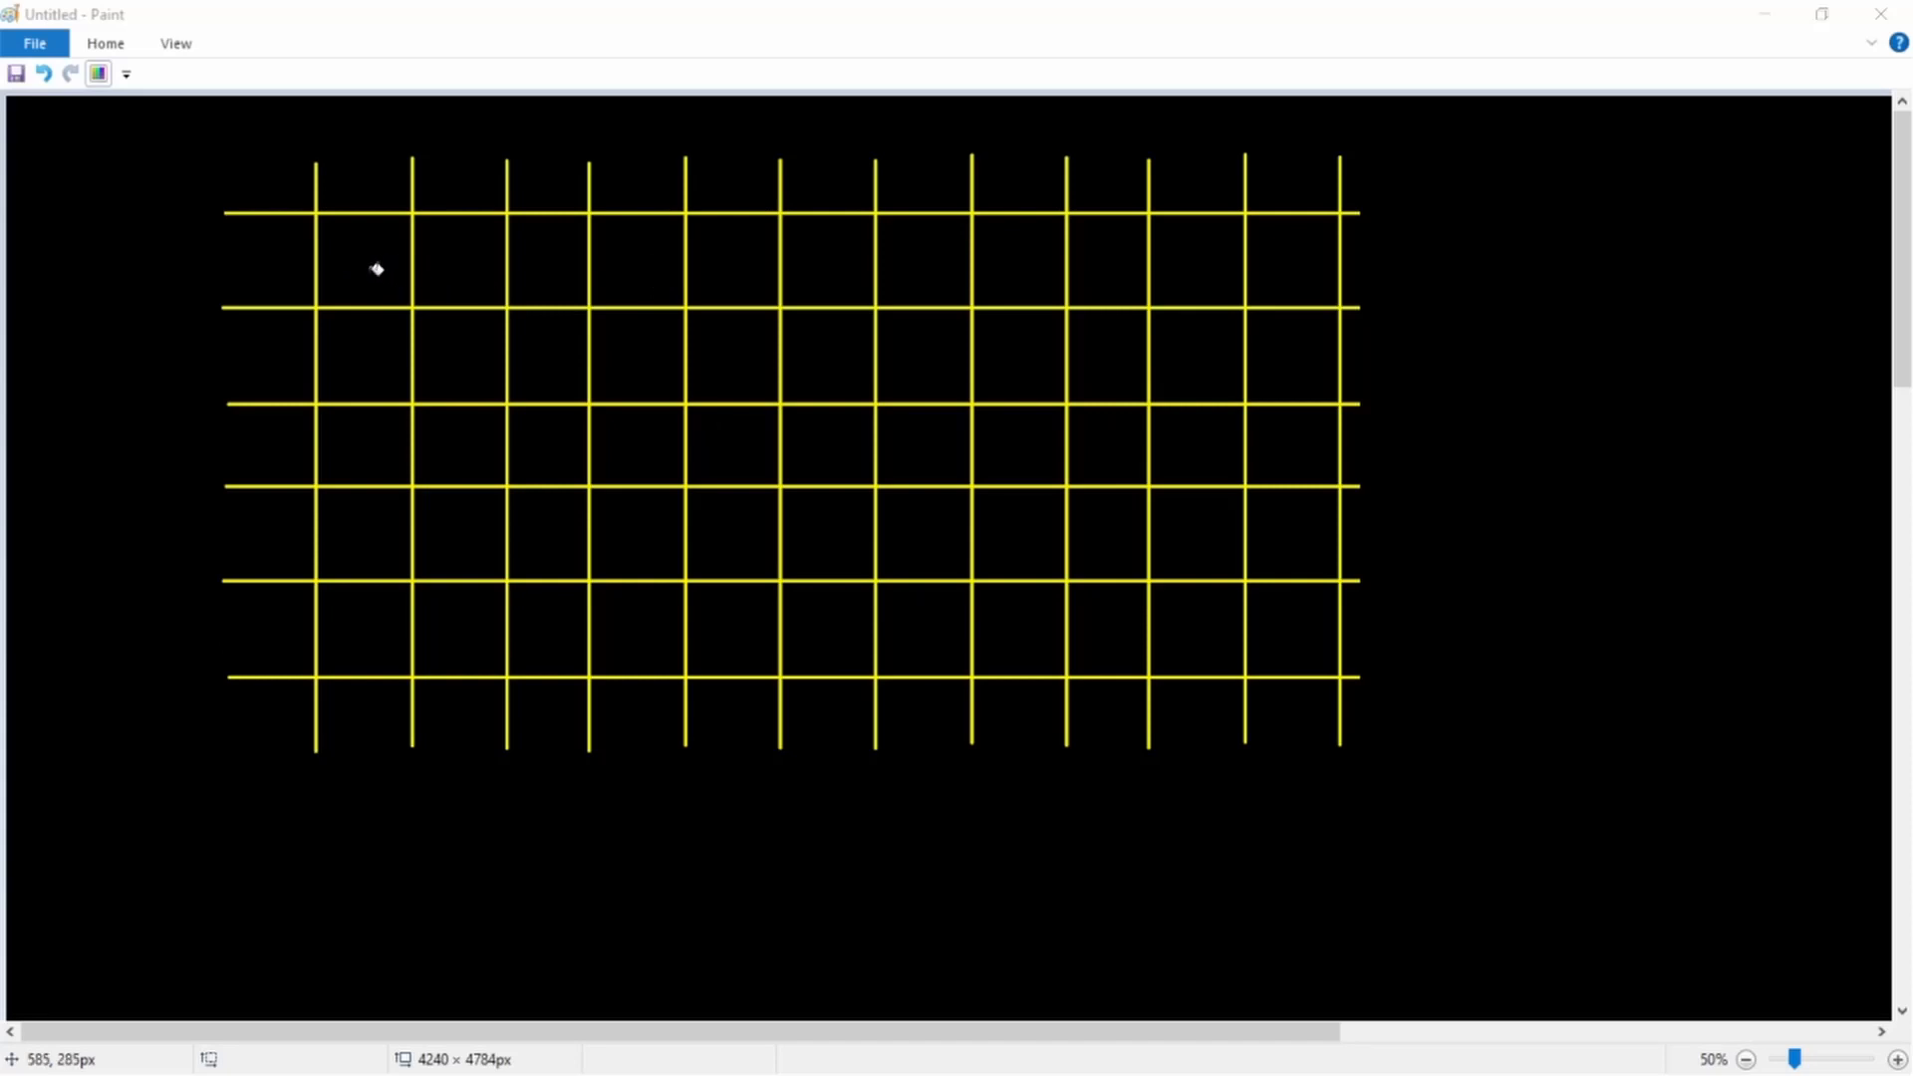
Fill the first five cells of the grid's top row and the four cells below the third one with red, forming a T.
{"action": "left_click", "coordinate": [380, 269]}
{"action": "left_click", "coordinate": [463, 264]}
{"action": "left_click", "coordinate": [544, 261]}
{"action": "left_click", "coordinate": [651, 259]}
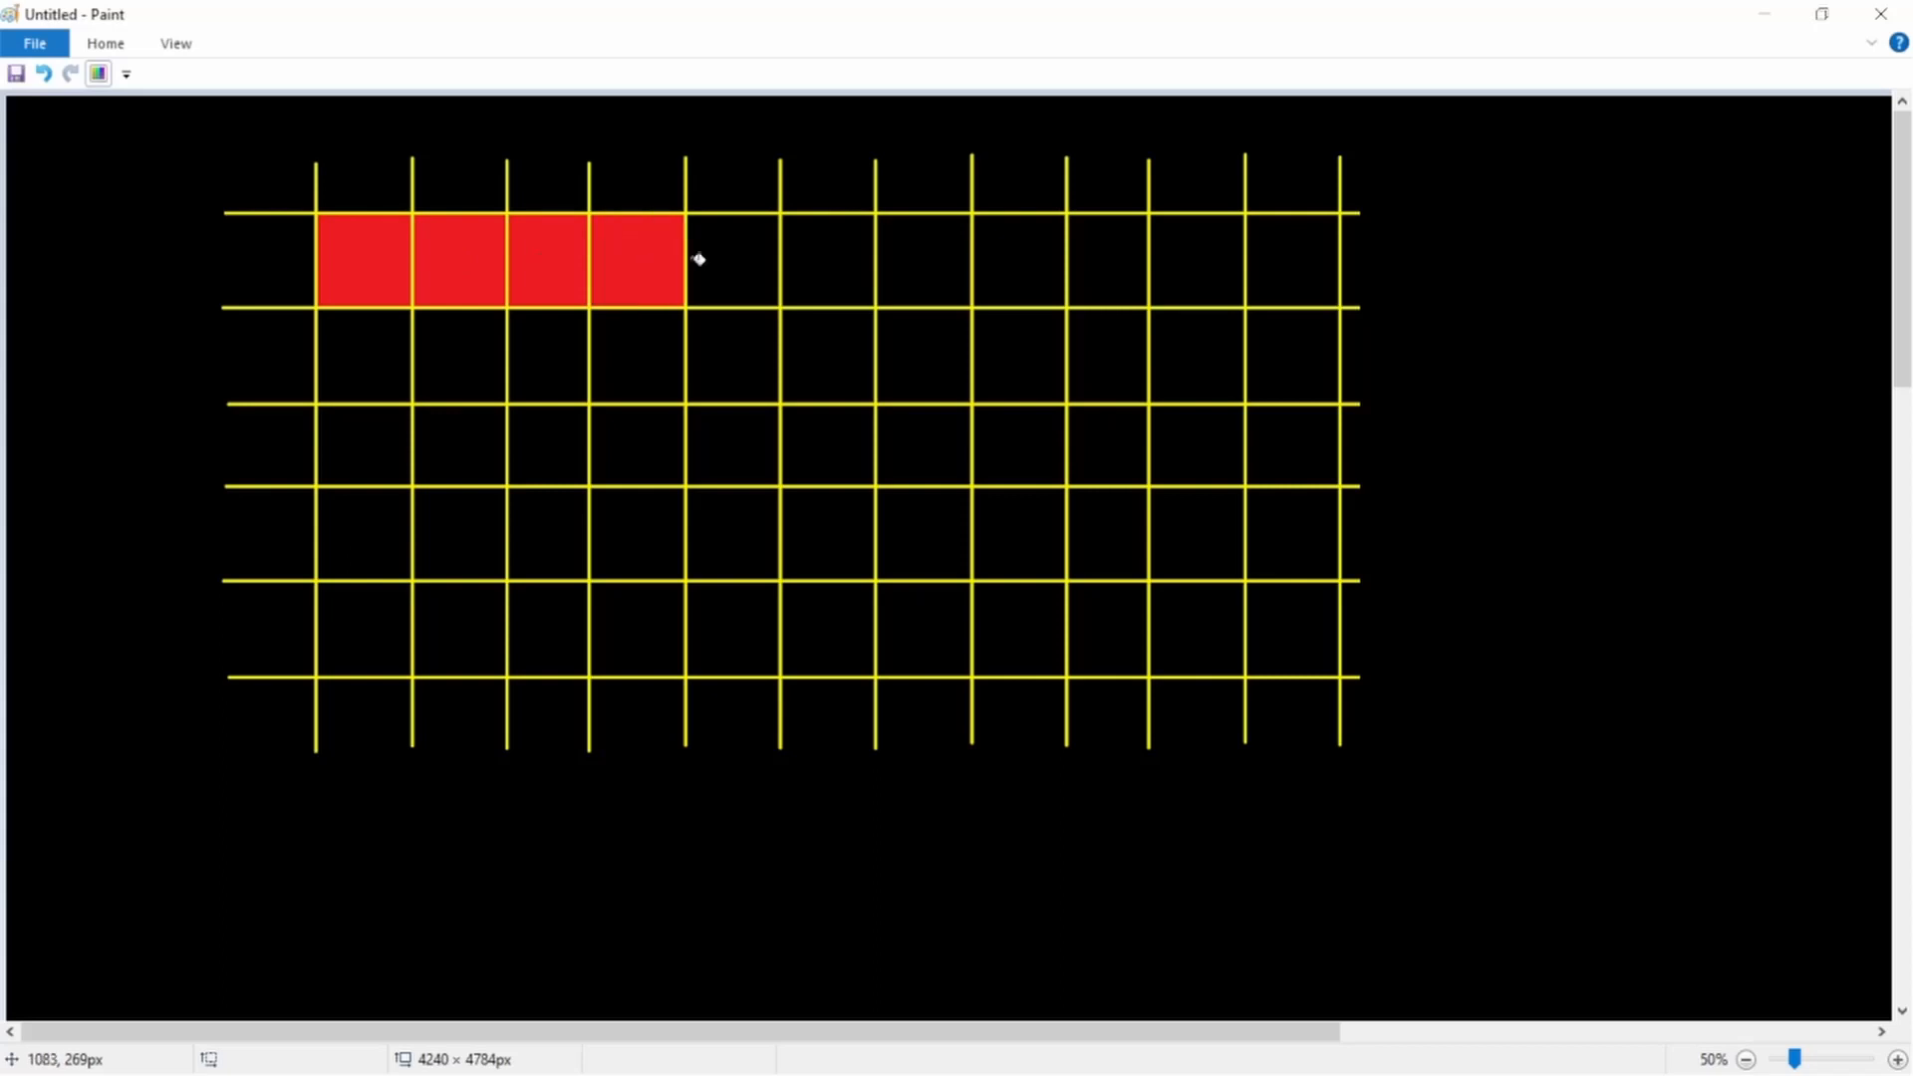
{"action": "left_click", "coordinate": [737, 259]}
{"action": "left_click", "coordinate": [546, 359]}
{"action": "left_click", "coordinate": [551, 442]}
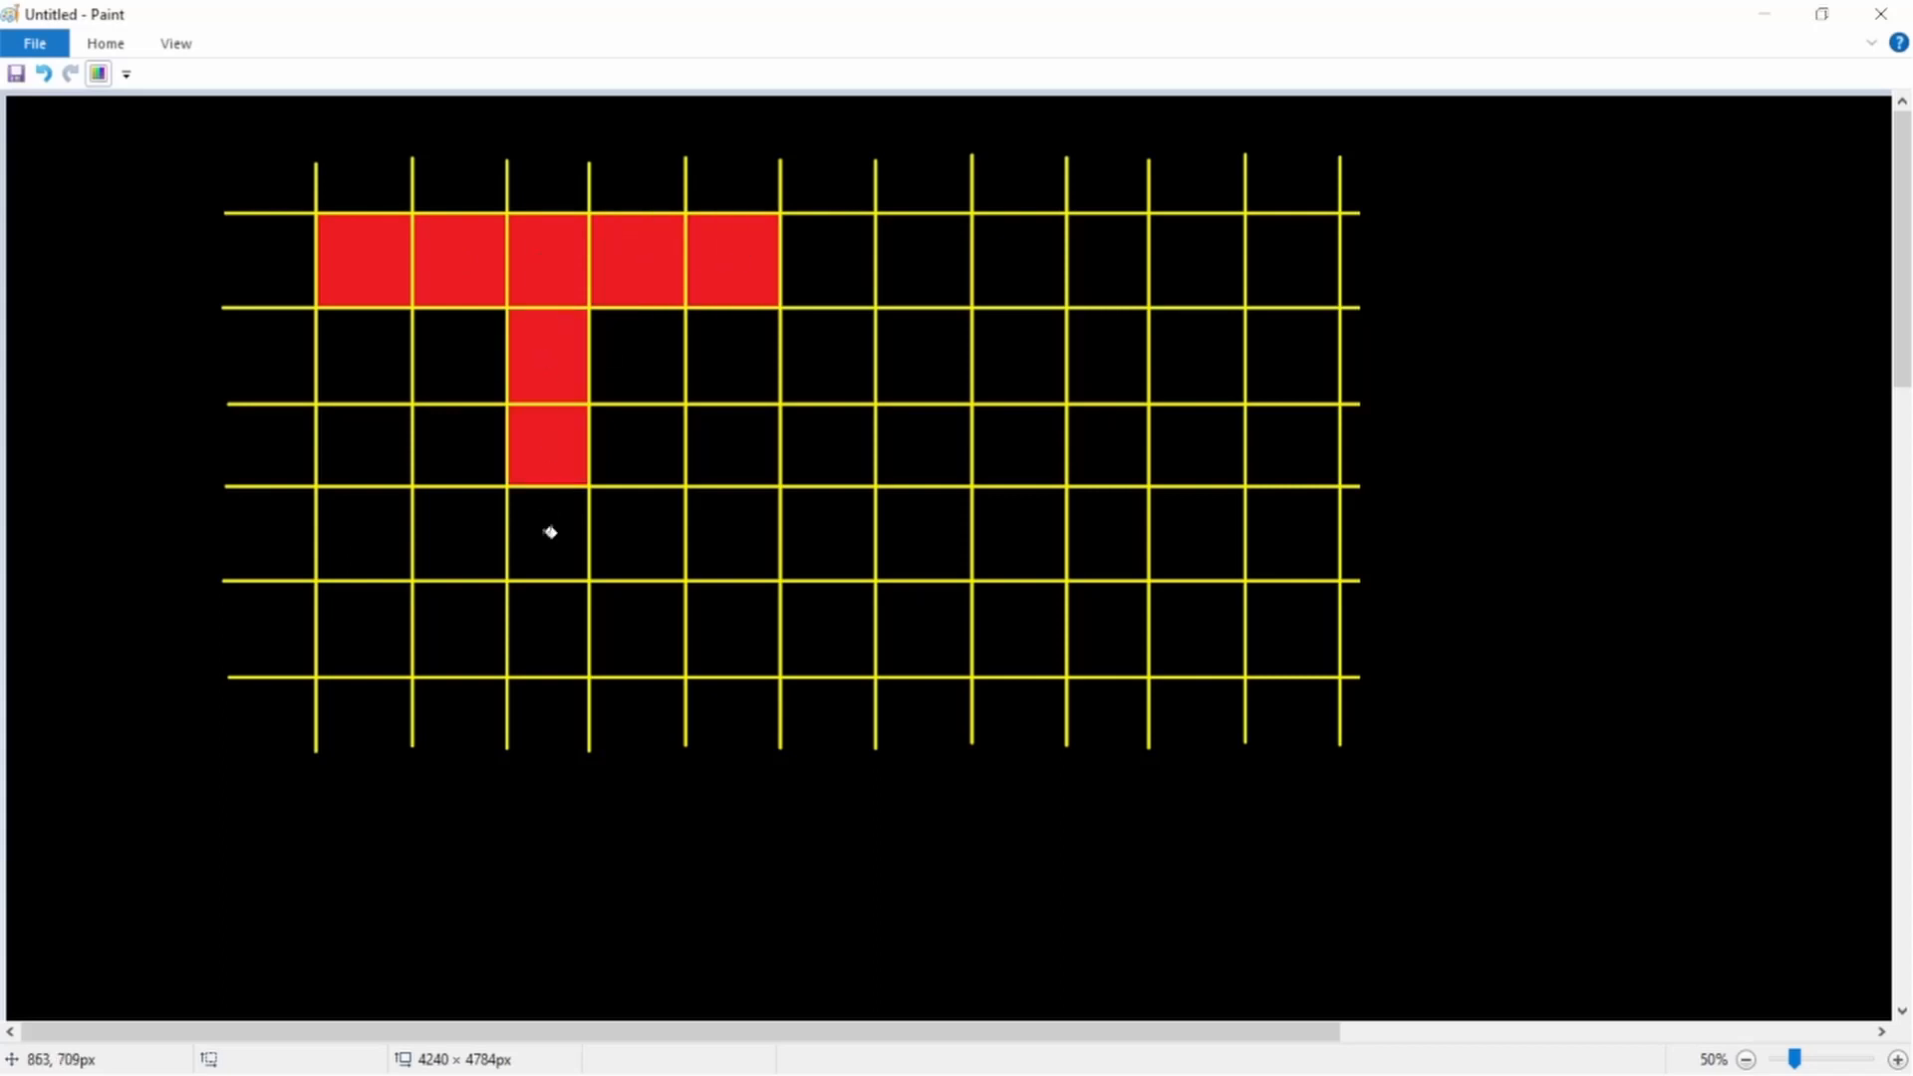
{"action": "left_click", "coordinate": [550, 532]}
{"action": "left_click", "coordinate": [544, 645]}
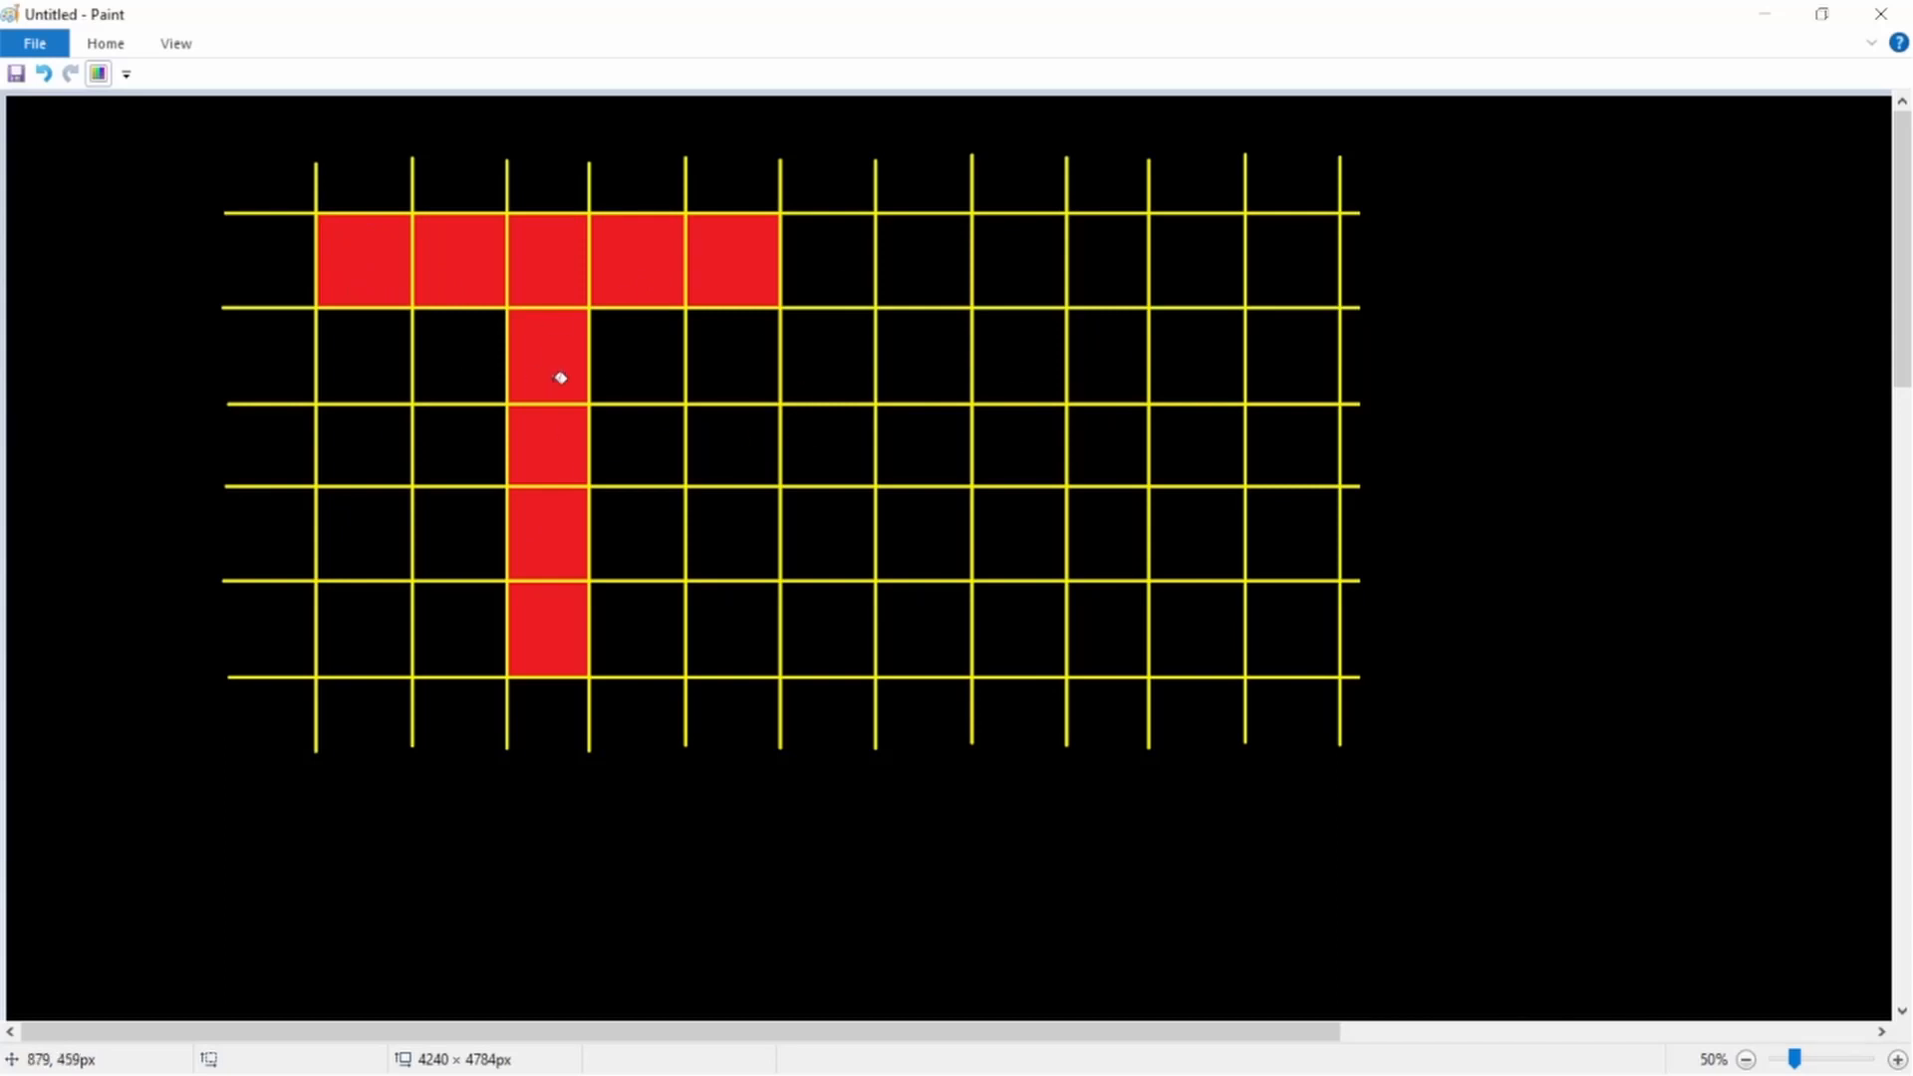
Undo the last five red fills: the fifth top-row cell and the T's whole stem.
{"action": "key", "text": "ctrl+z"}
{"action": "key", "text": "ctrl+z"}
{"action": "key", "text": "ctrl+z"}
{"action": "key", "text": "ctrl+z"}
{"action": "key", "text": "ctrl+z"}
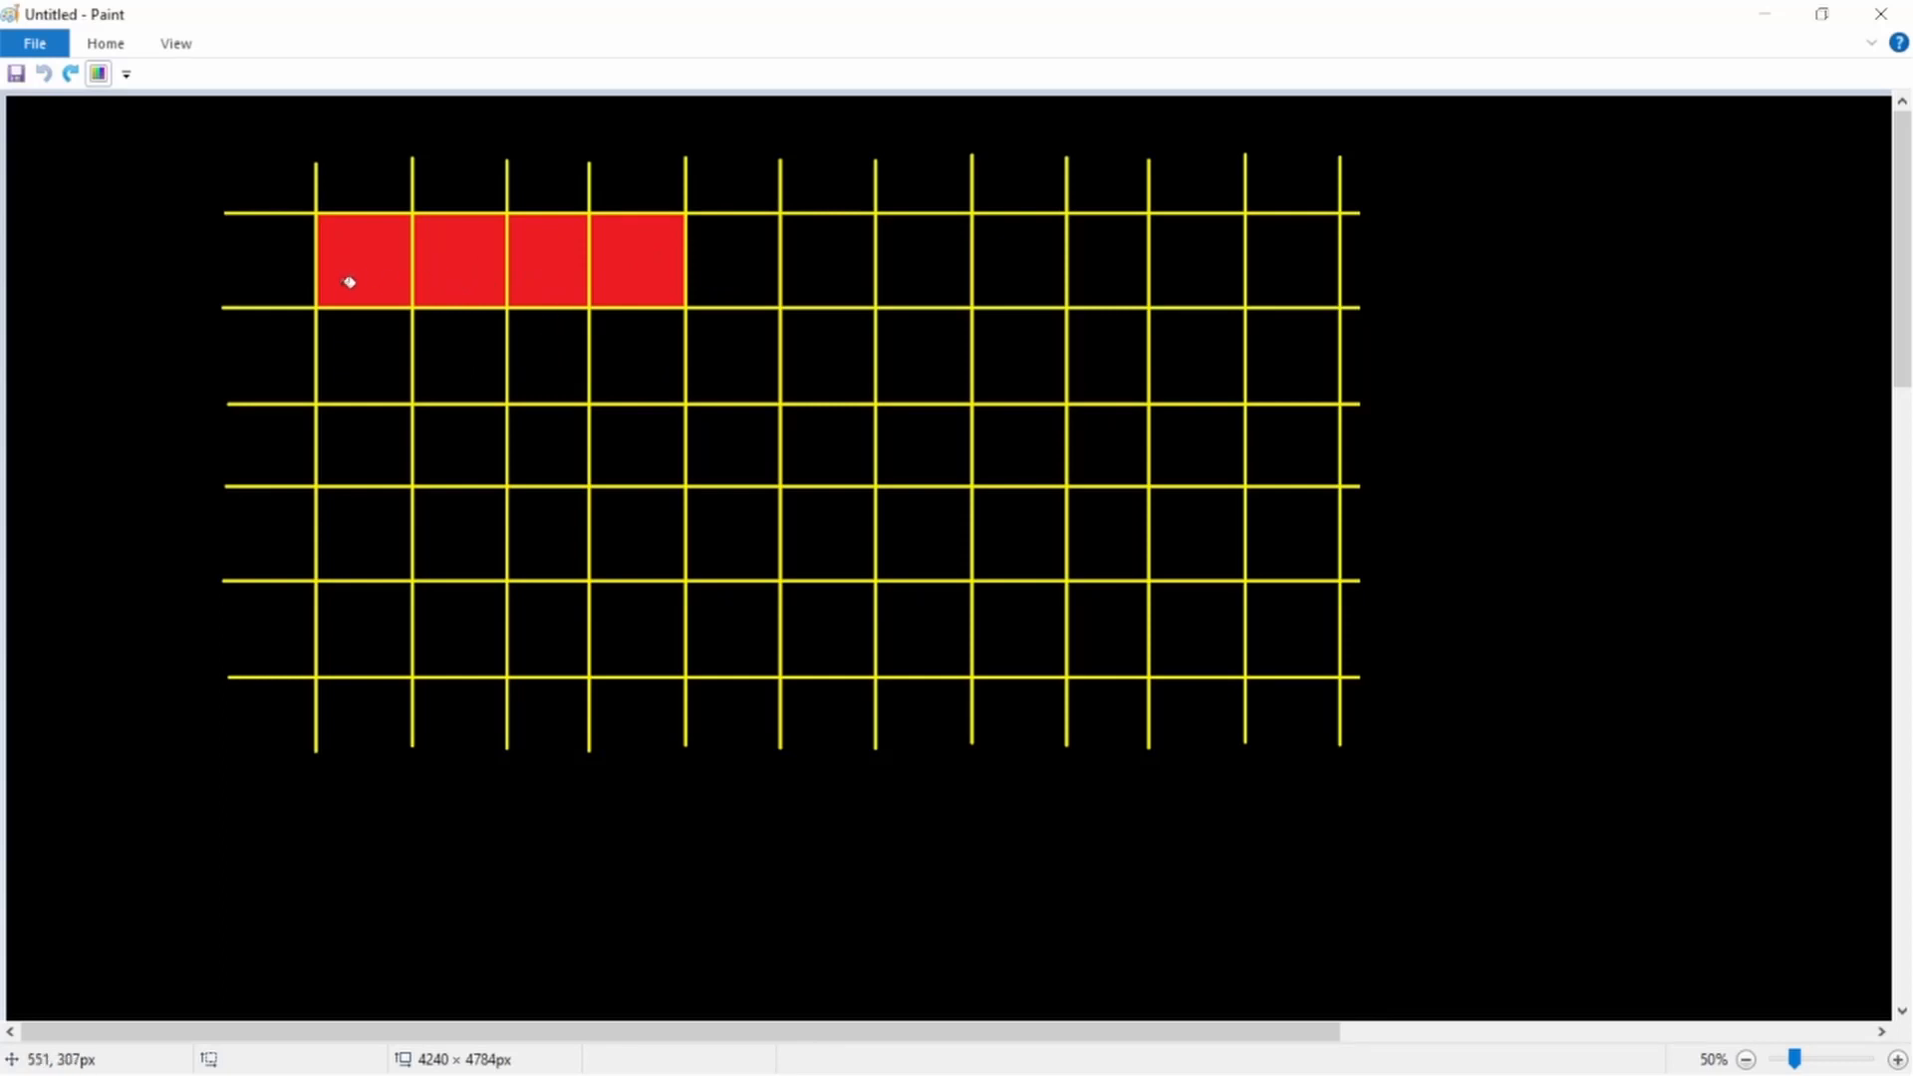
Complete the red T again by filling the fifth top-row cell and the four cells below the third one.
{"action": "left_click", "coordinate": [738, 259]}
{"action": "left_click", "coordinate": [565, 369]}
{"action": "left_click", "coordinate": [551, 448]}
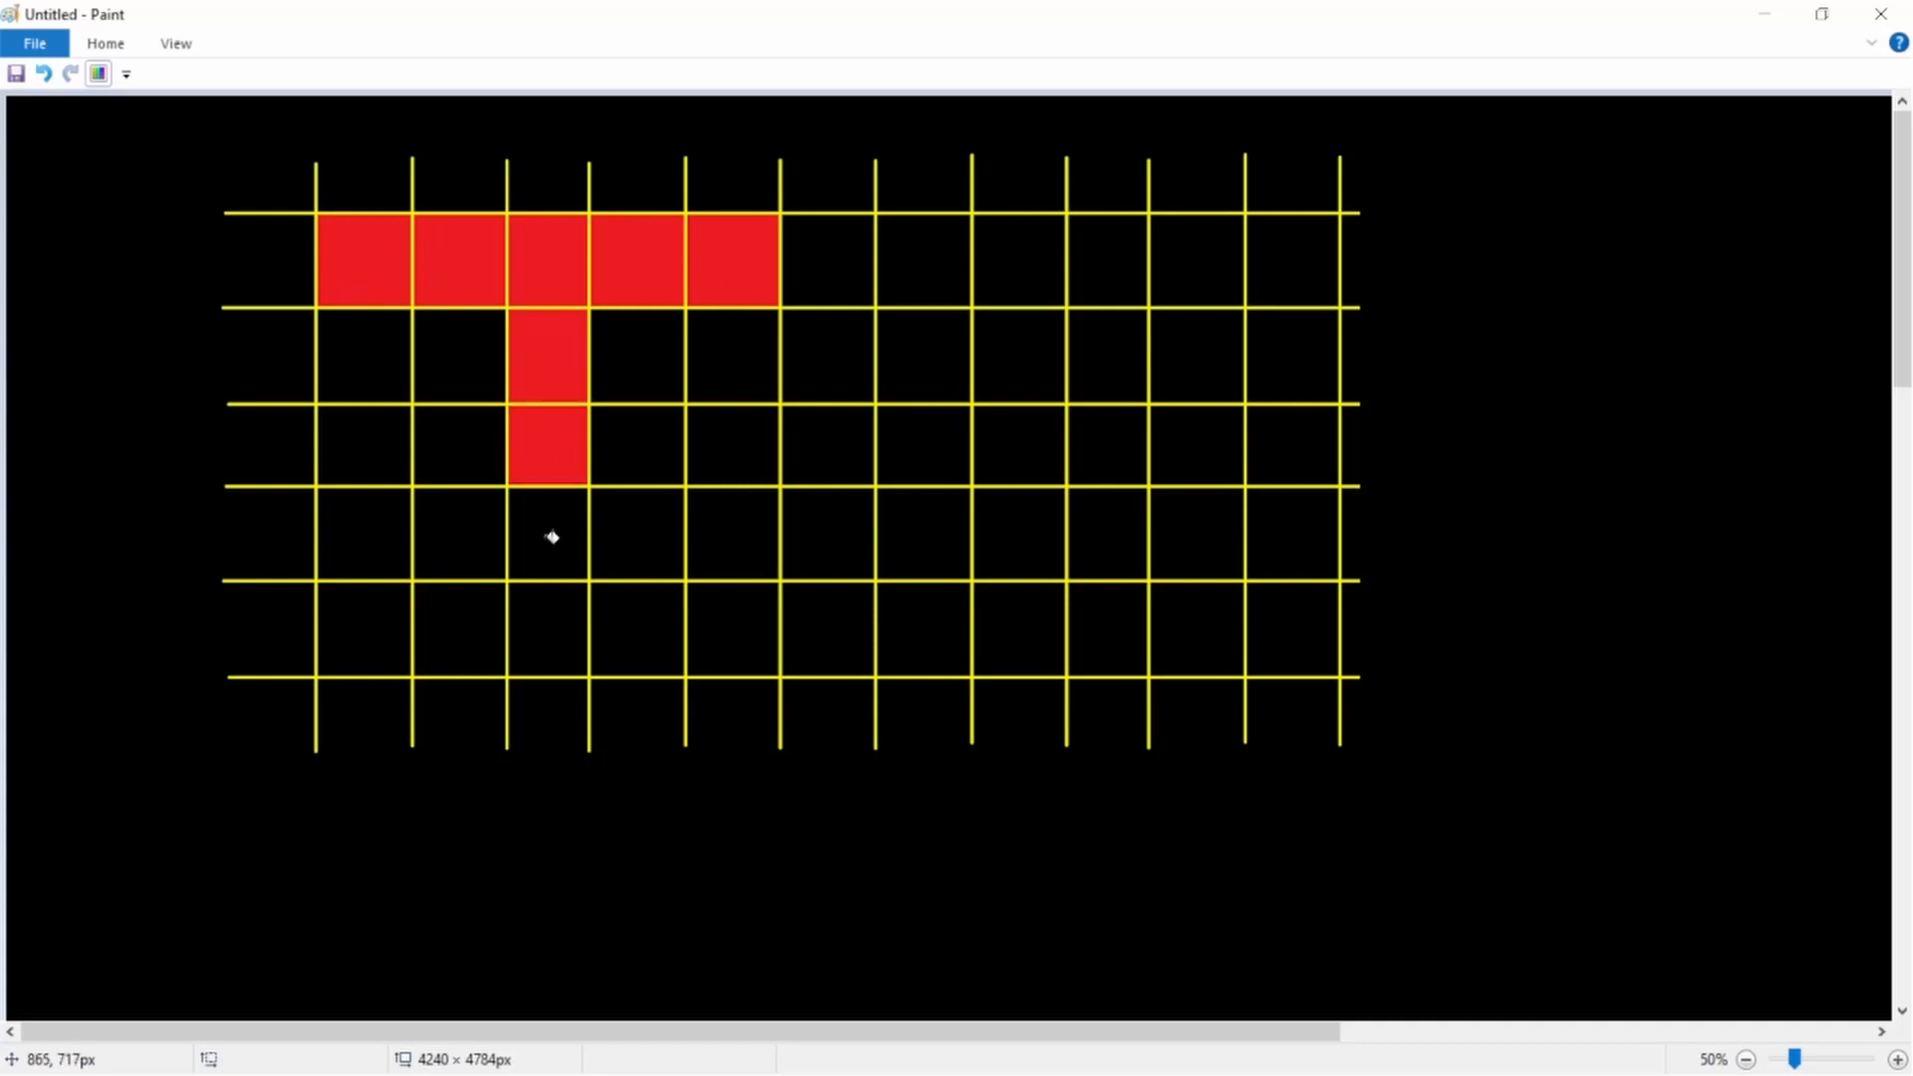
{"action": "left_click", "coordinate": [551, 538]}
{"action": "left_click", "coordinate": [553, 635]}
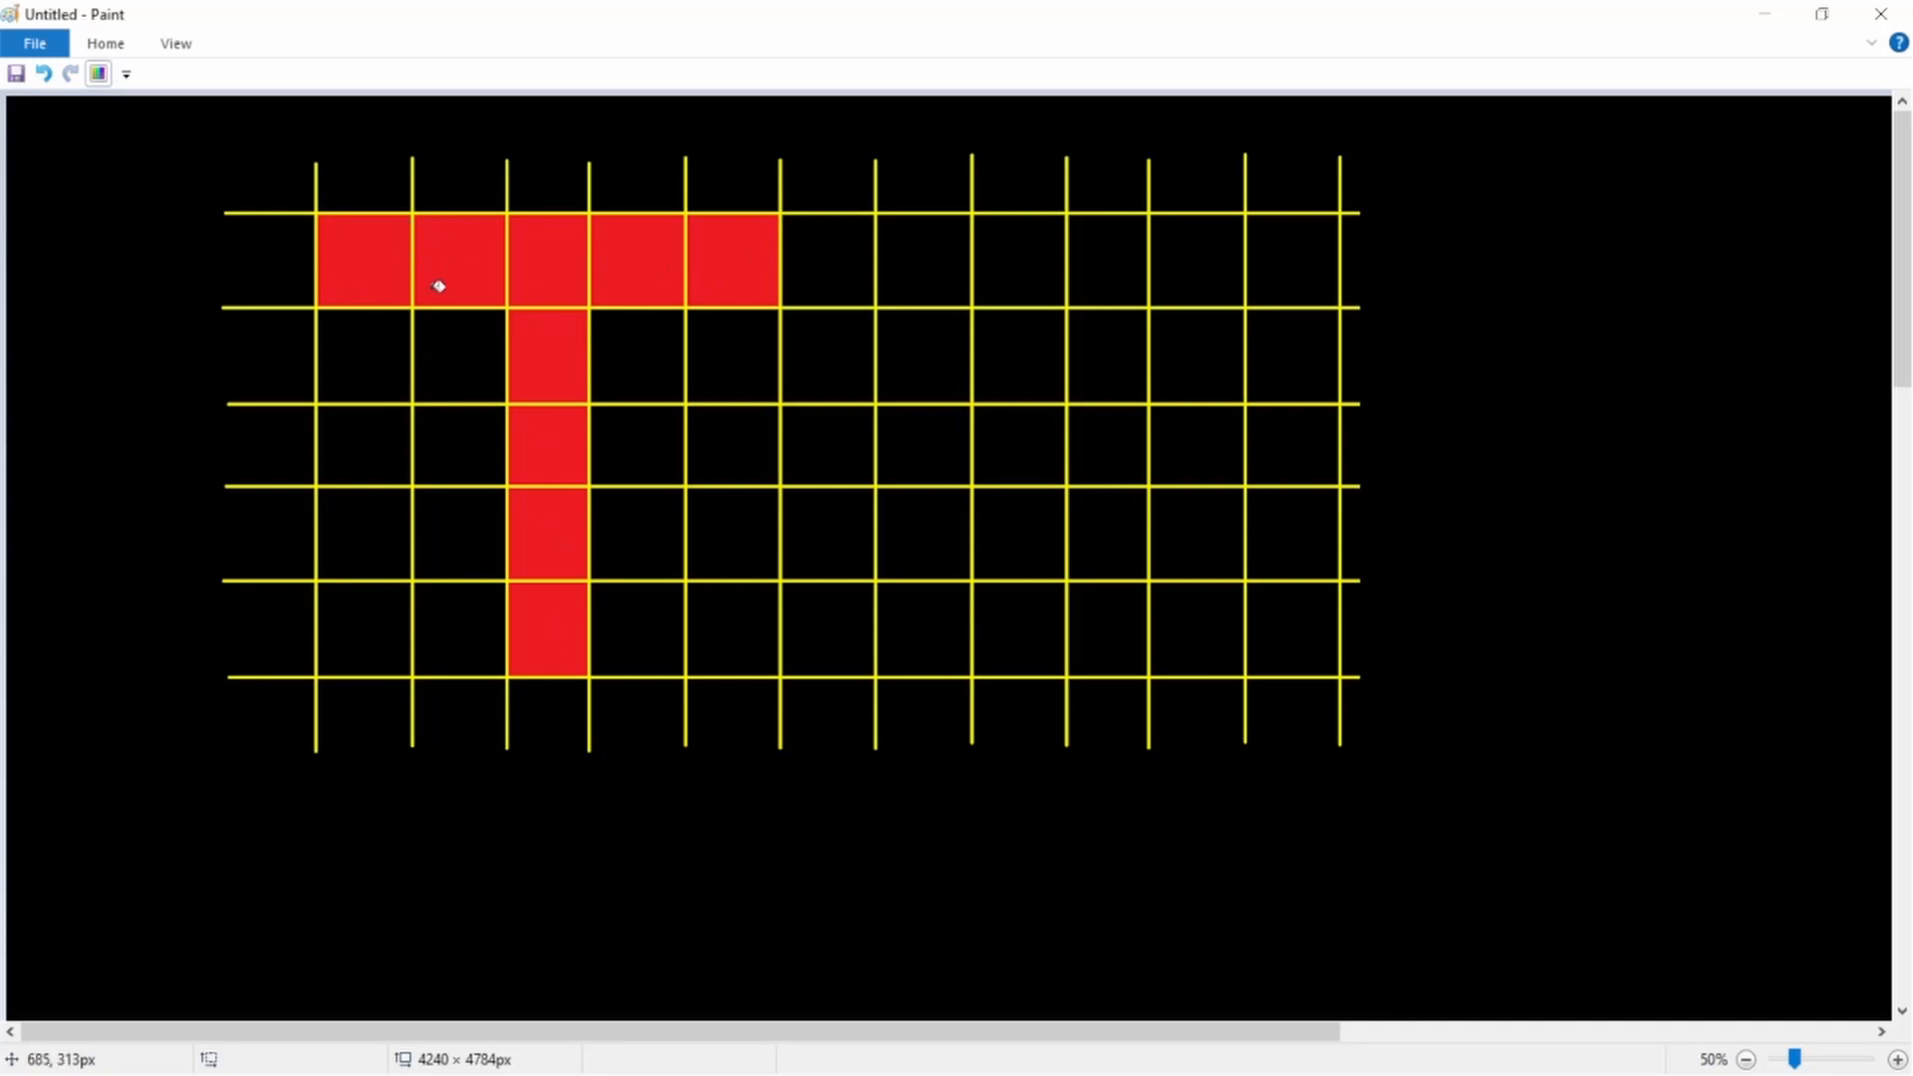
Undo the five fills that completed the red T.
{"action": "key", "text": "ctrl+z"}
{"action": "key", "text": "ctrl+z"}
{"action": "key", "text": "ctrl+z"}
{"action": "key", "text": "ctrl+z"}
{"action": "key", "text": "ctrl+z"}
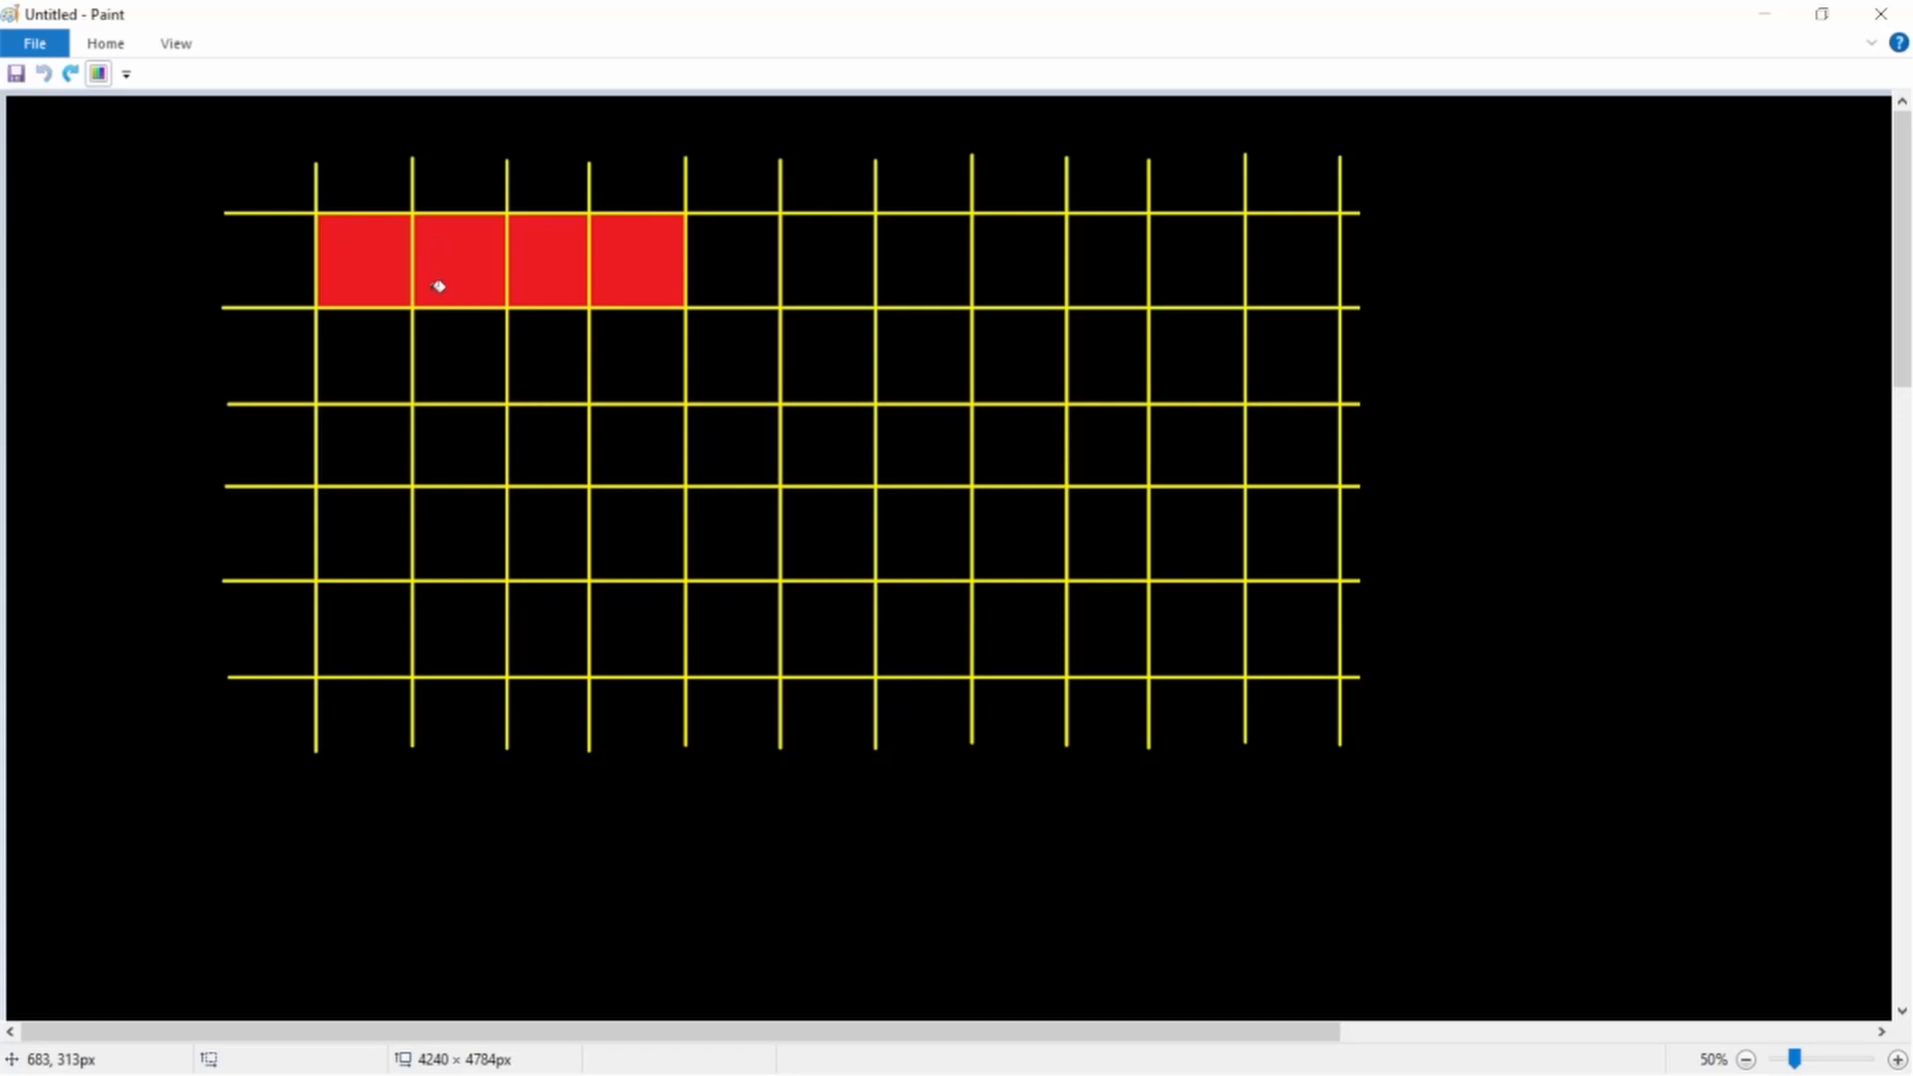
Fill the four remaining red cells in the top row with black to clear the grid.
{"action": "left_click", "coordinate": [98, 73]}
{"action": "left_click", "coordinate": [128, 104]}
{"action": "left_click", "coordinate": [367, 265]}
{"action": "left_click", "coordinate": [462, 255]}
{"action": "left_click", "coordinate": [559, 256]}
{"action": "left_click", "coordinate": [636, 256]}
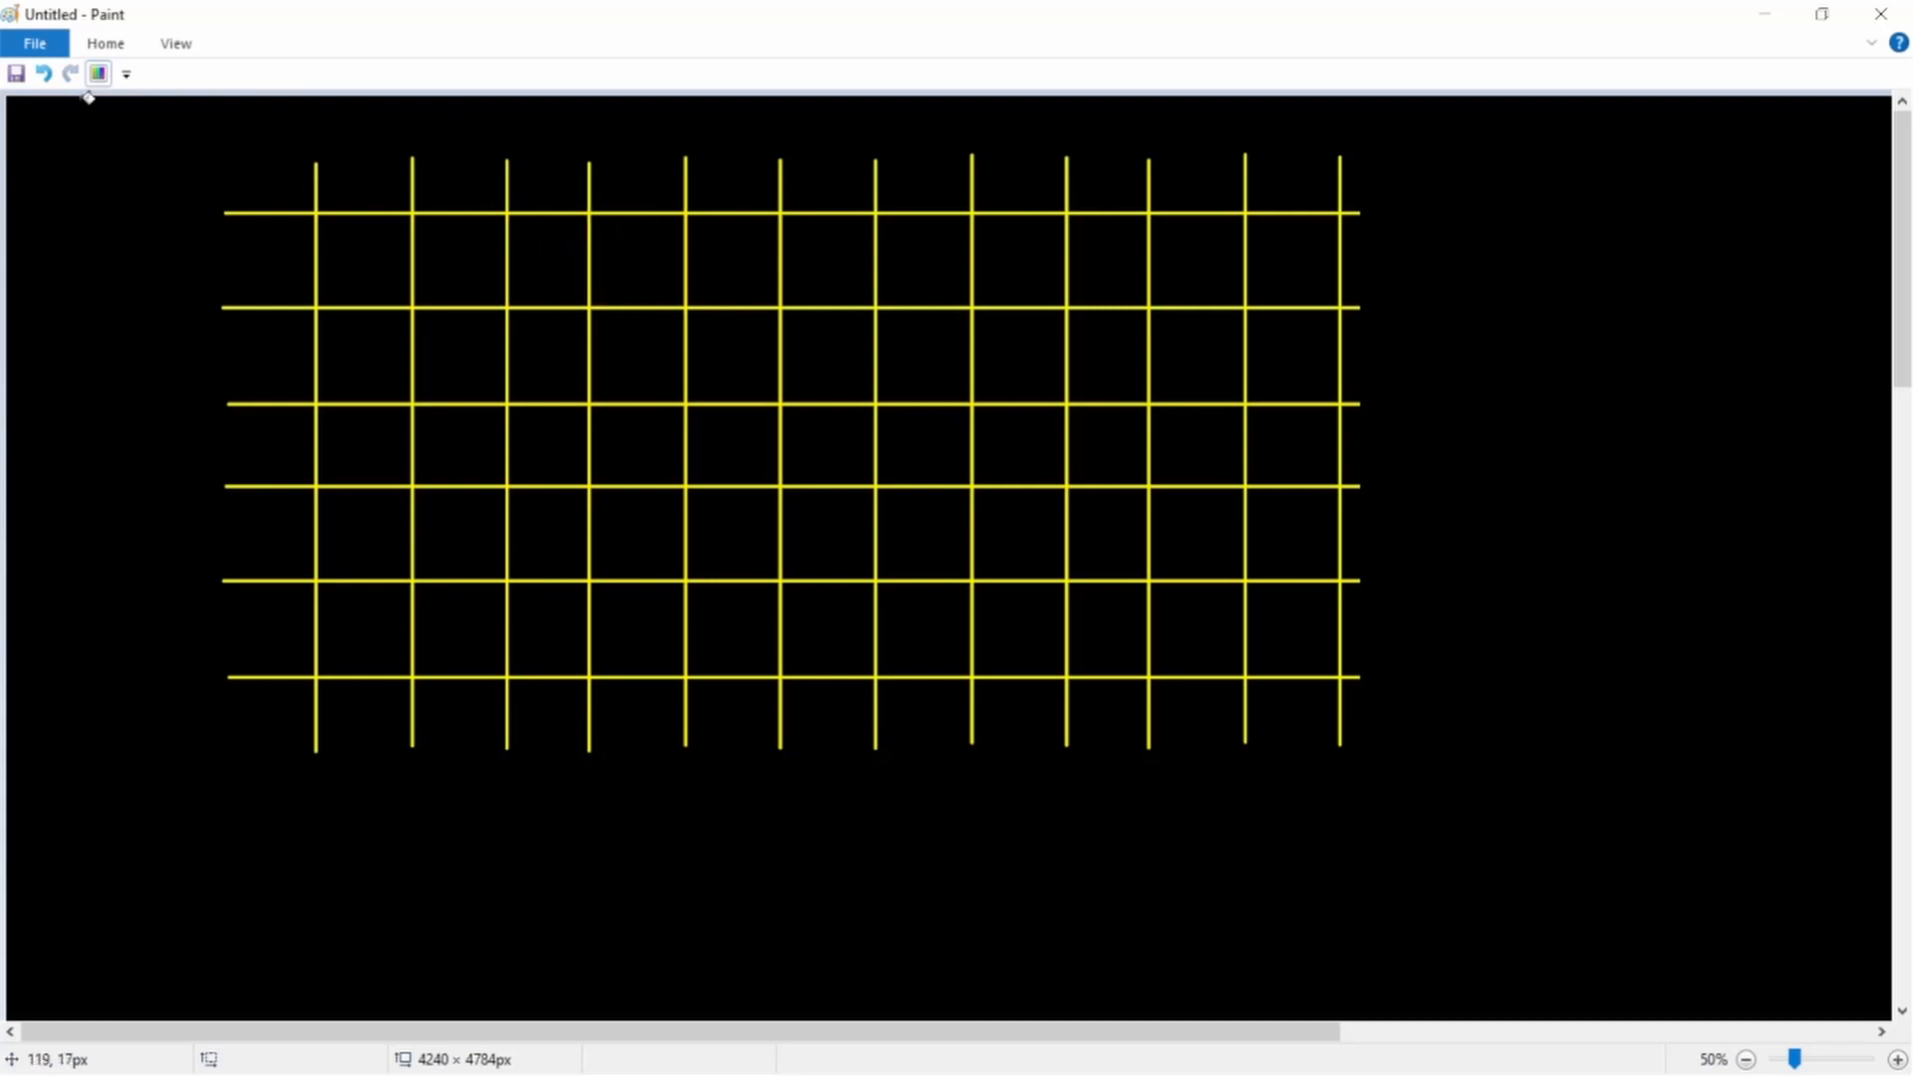
Set the fill color to red, change it to yellow, and fill the first three top-row cells.
{"action": "left_click", "coordinate": [98, 73]}
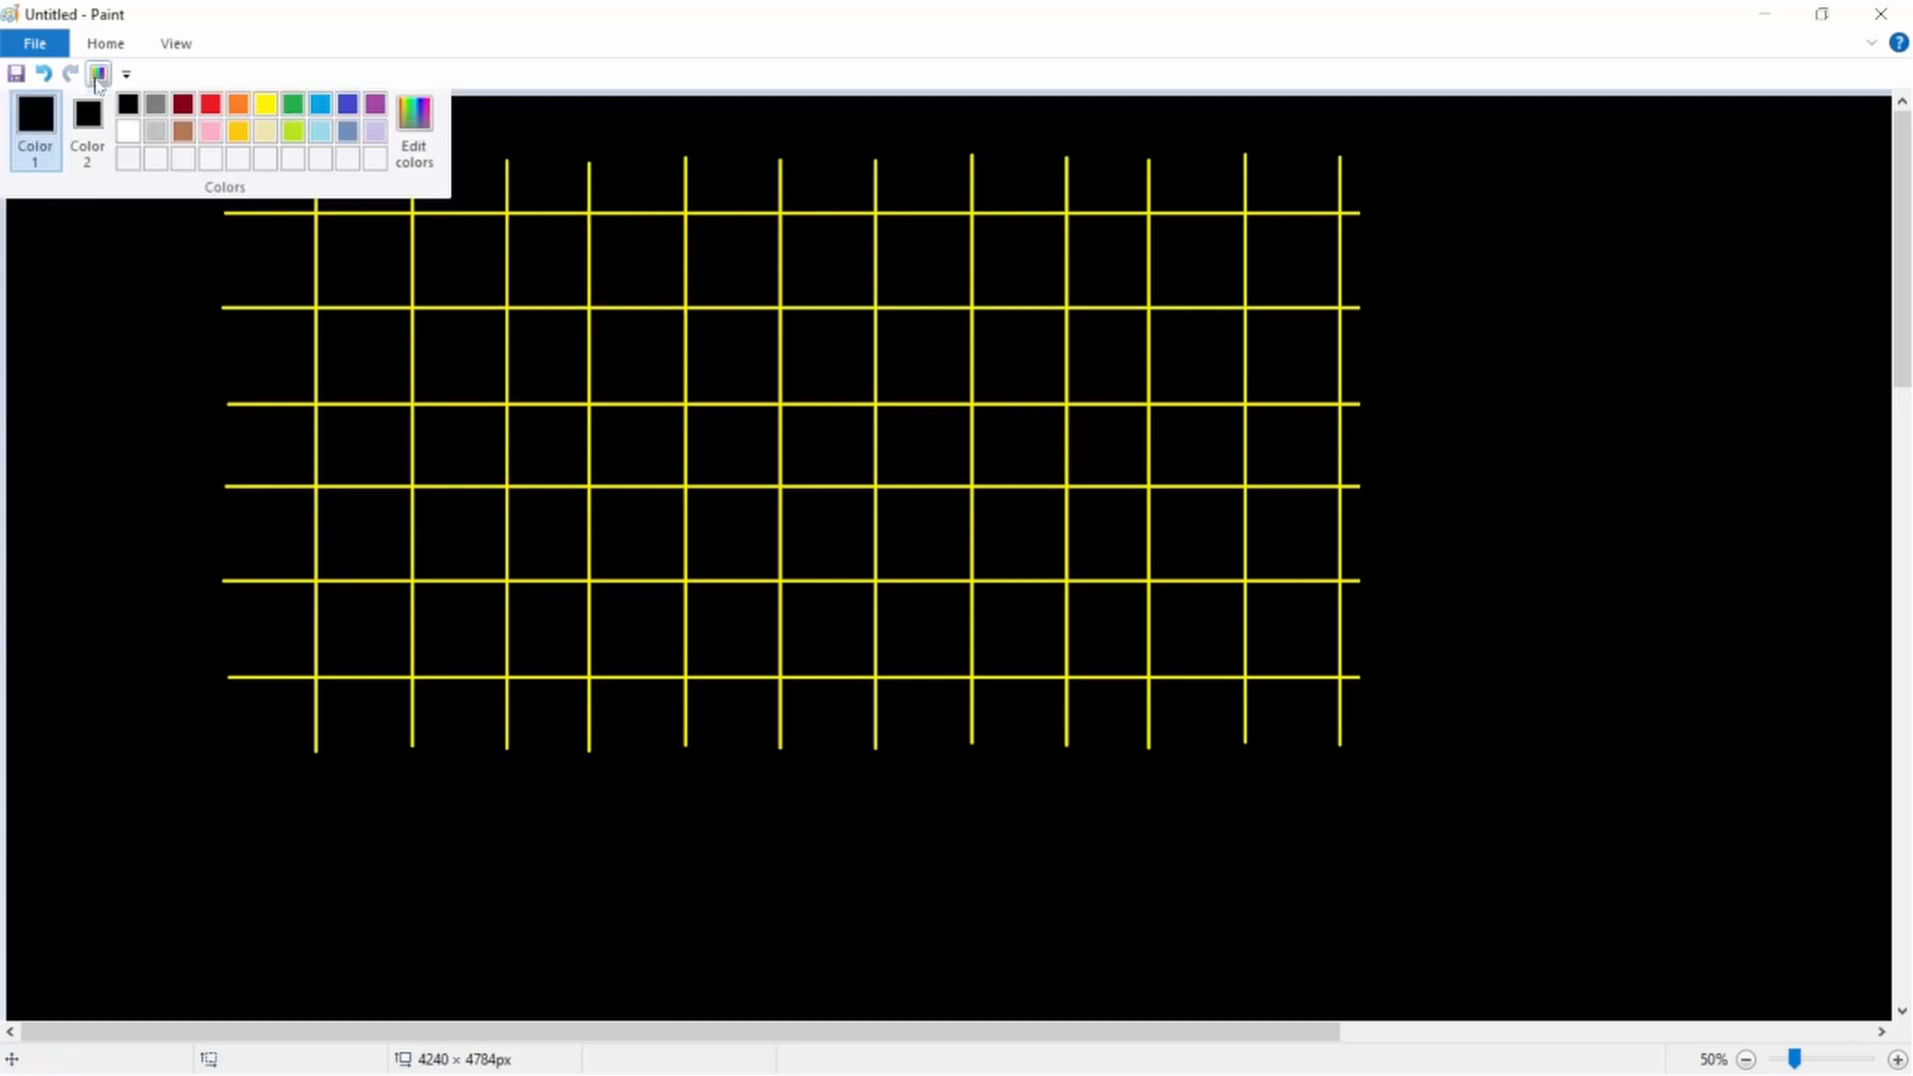
{"action": "left_click", "coordinate": [210, 106]}
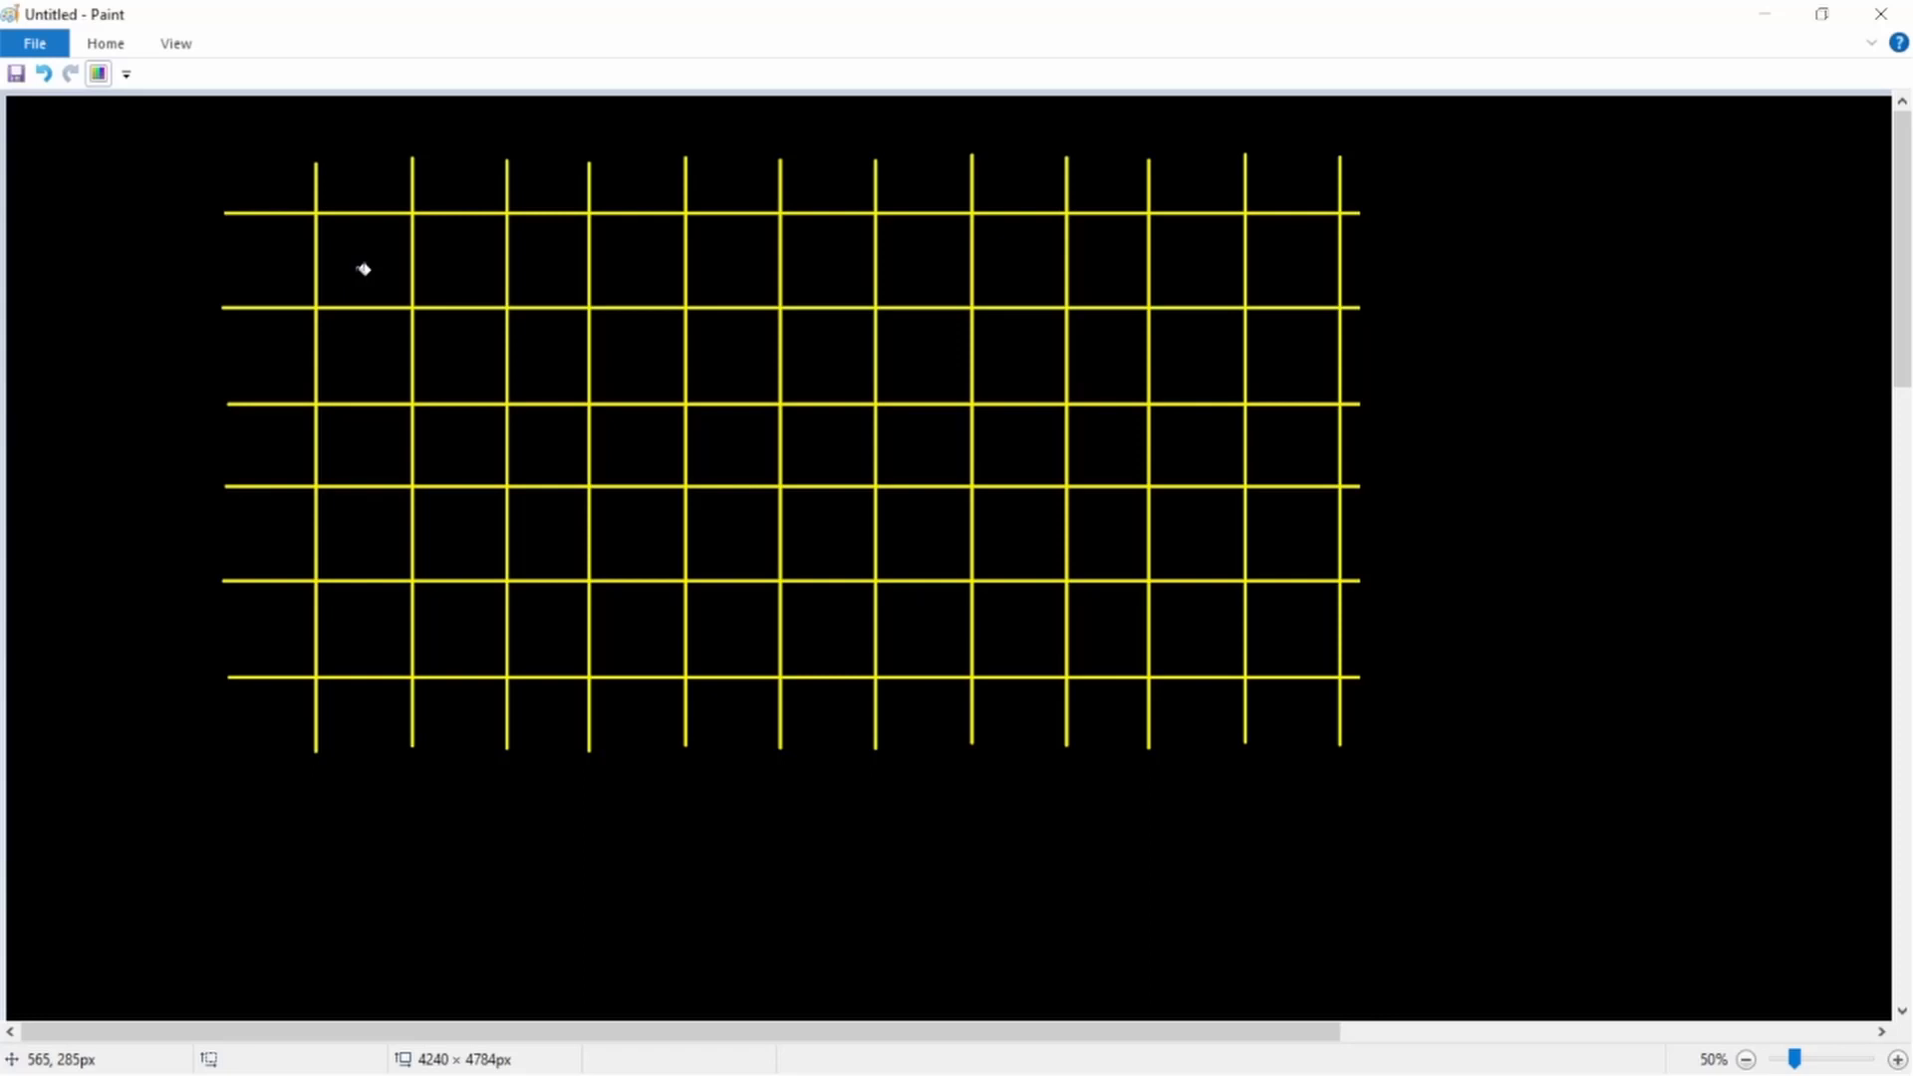
{"action": "left_click", "coordinate": [99, 73]}
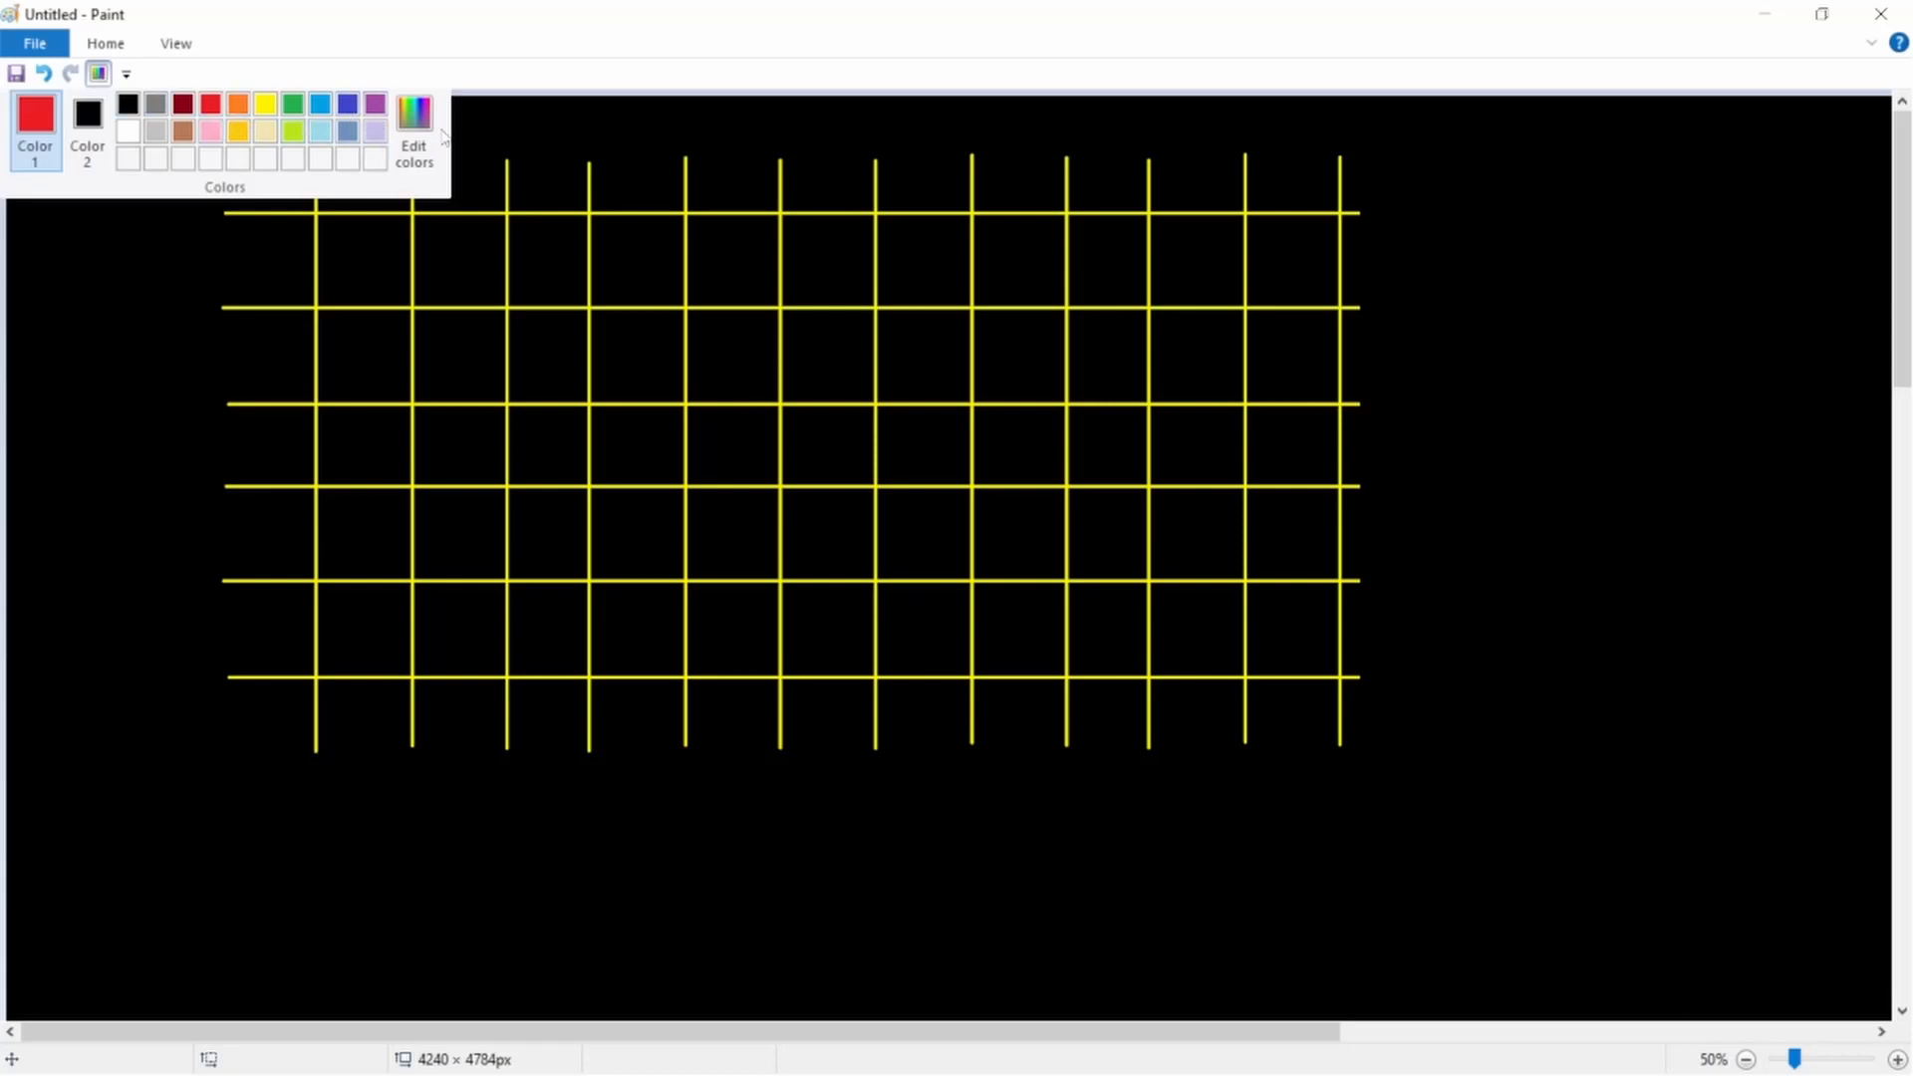
{"action": "left_click", "coordinate": [259, 102]}
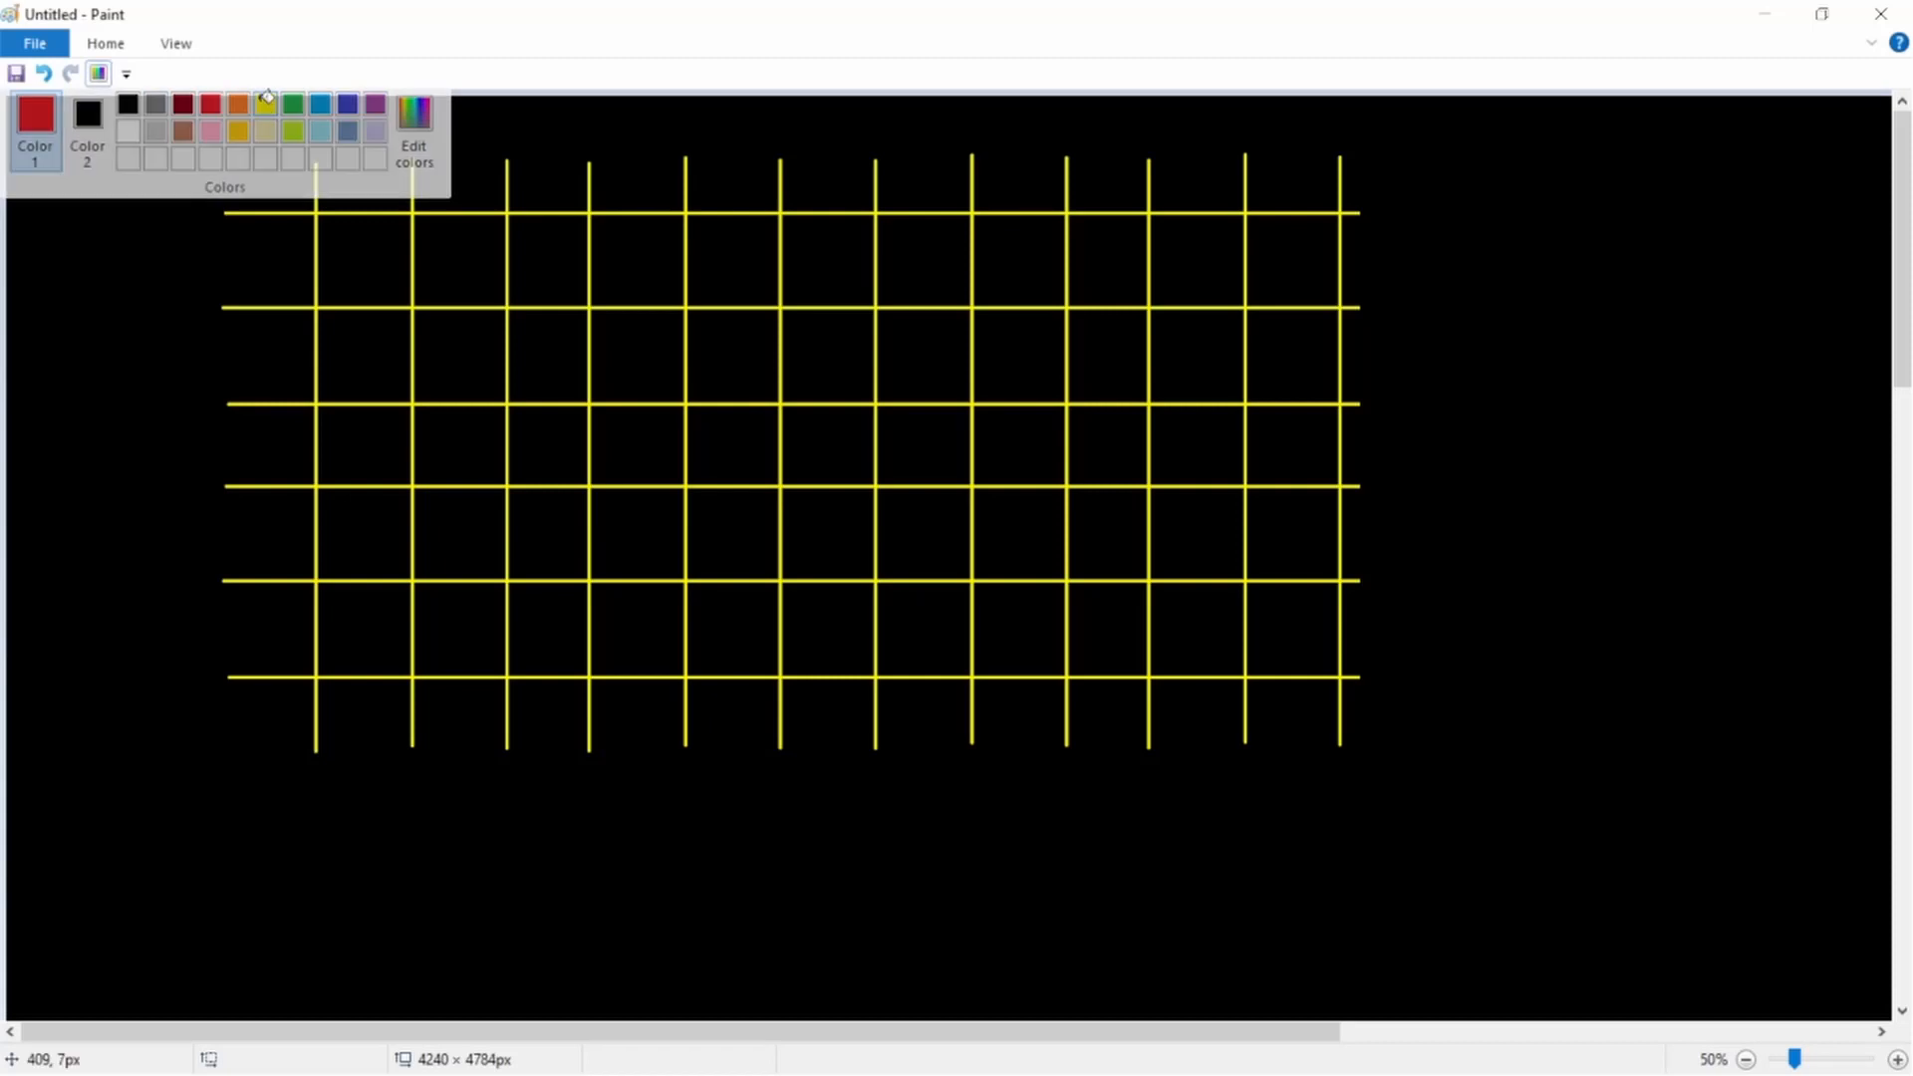
{"action": "left_click", "coordinate": [362, 257]}
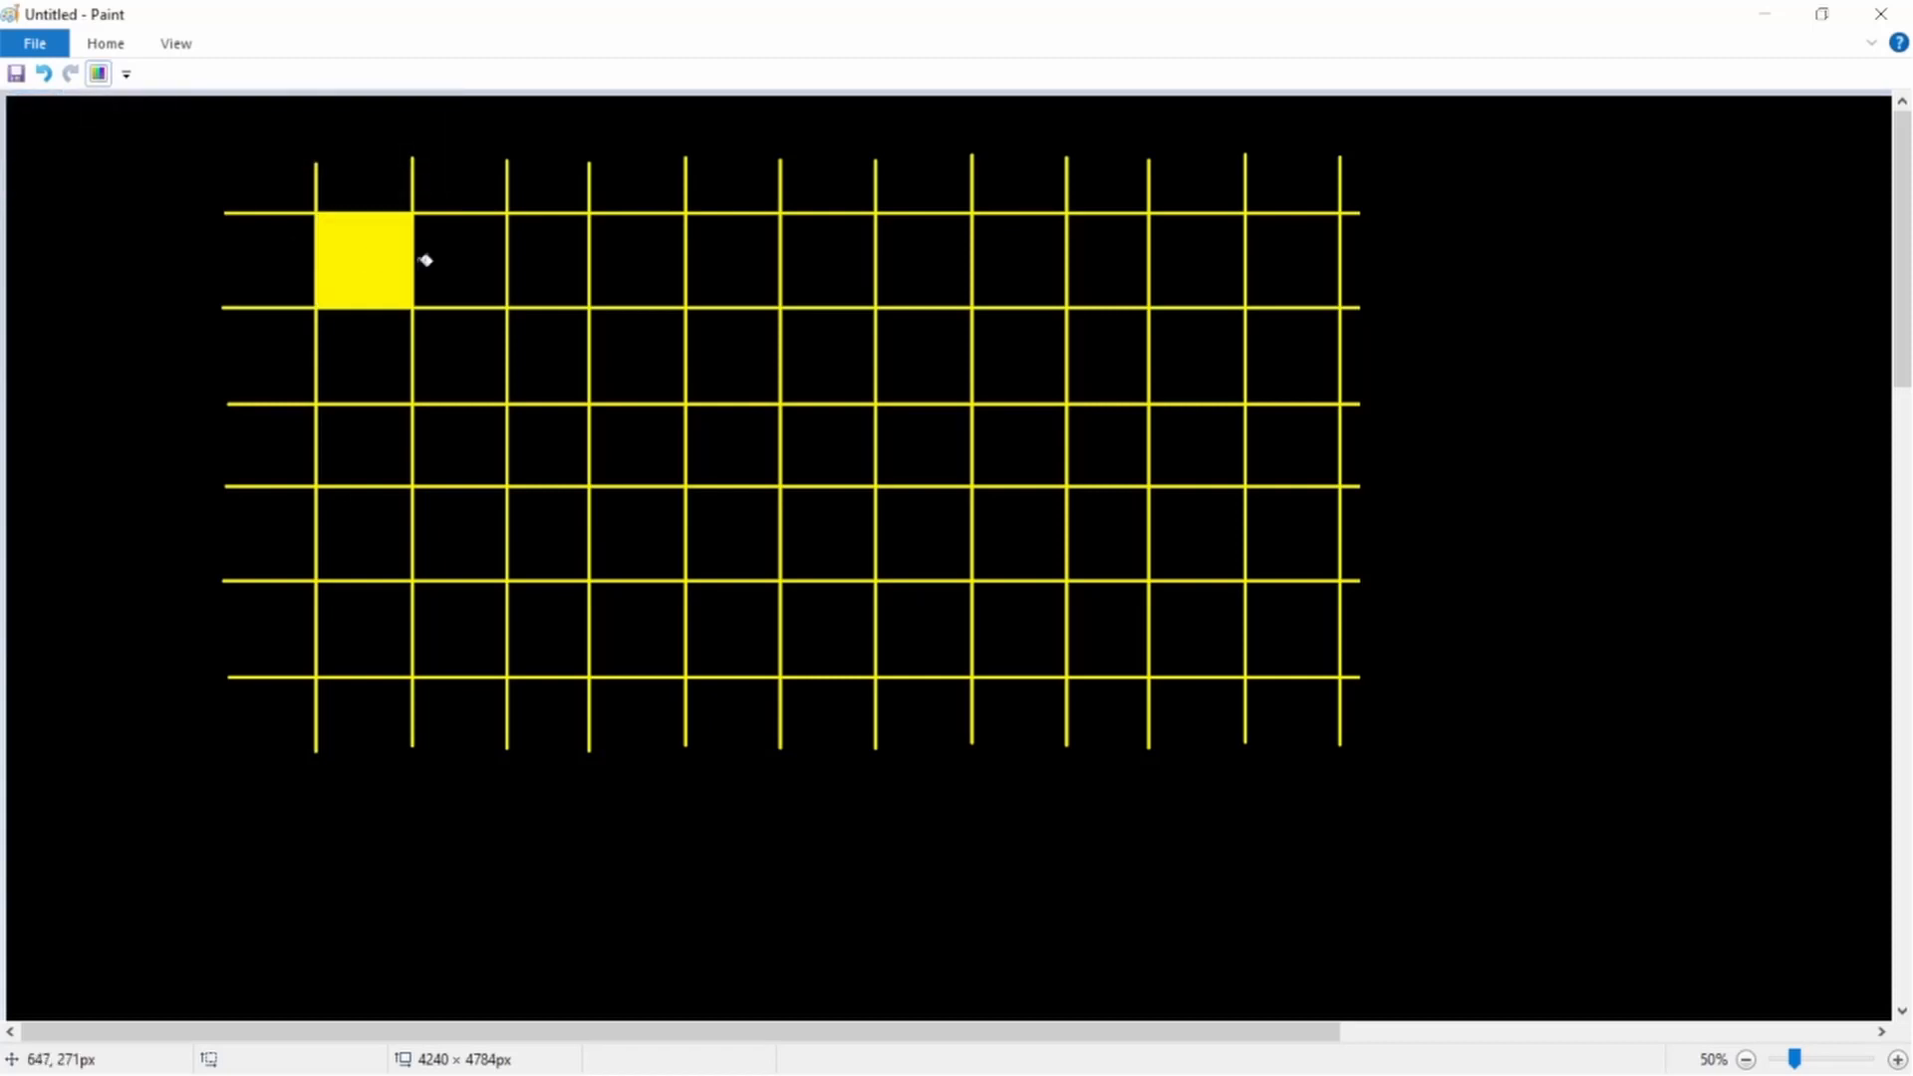
{"action": "left_click", "coordinate": [466, 262]}
{"action": "left_click", "coordinate": [543, 261]}
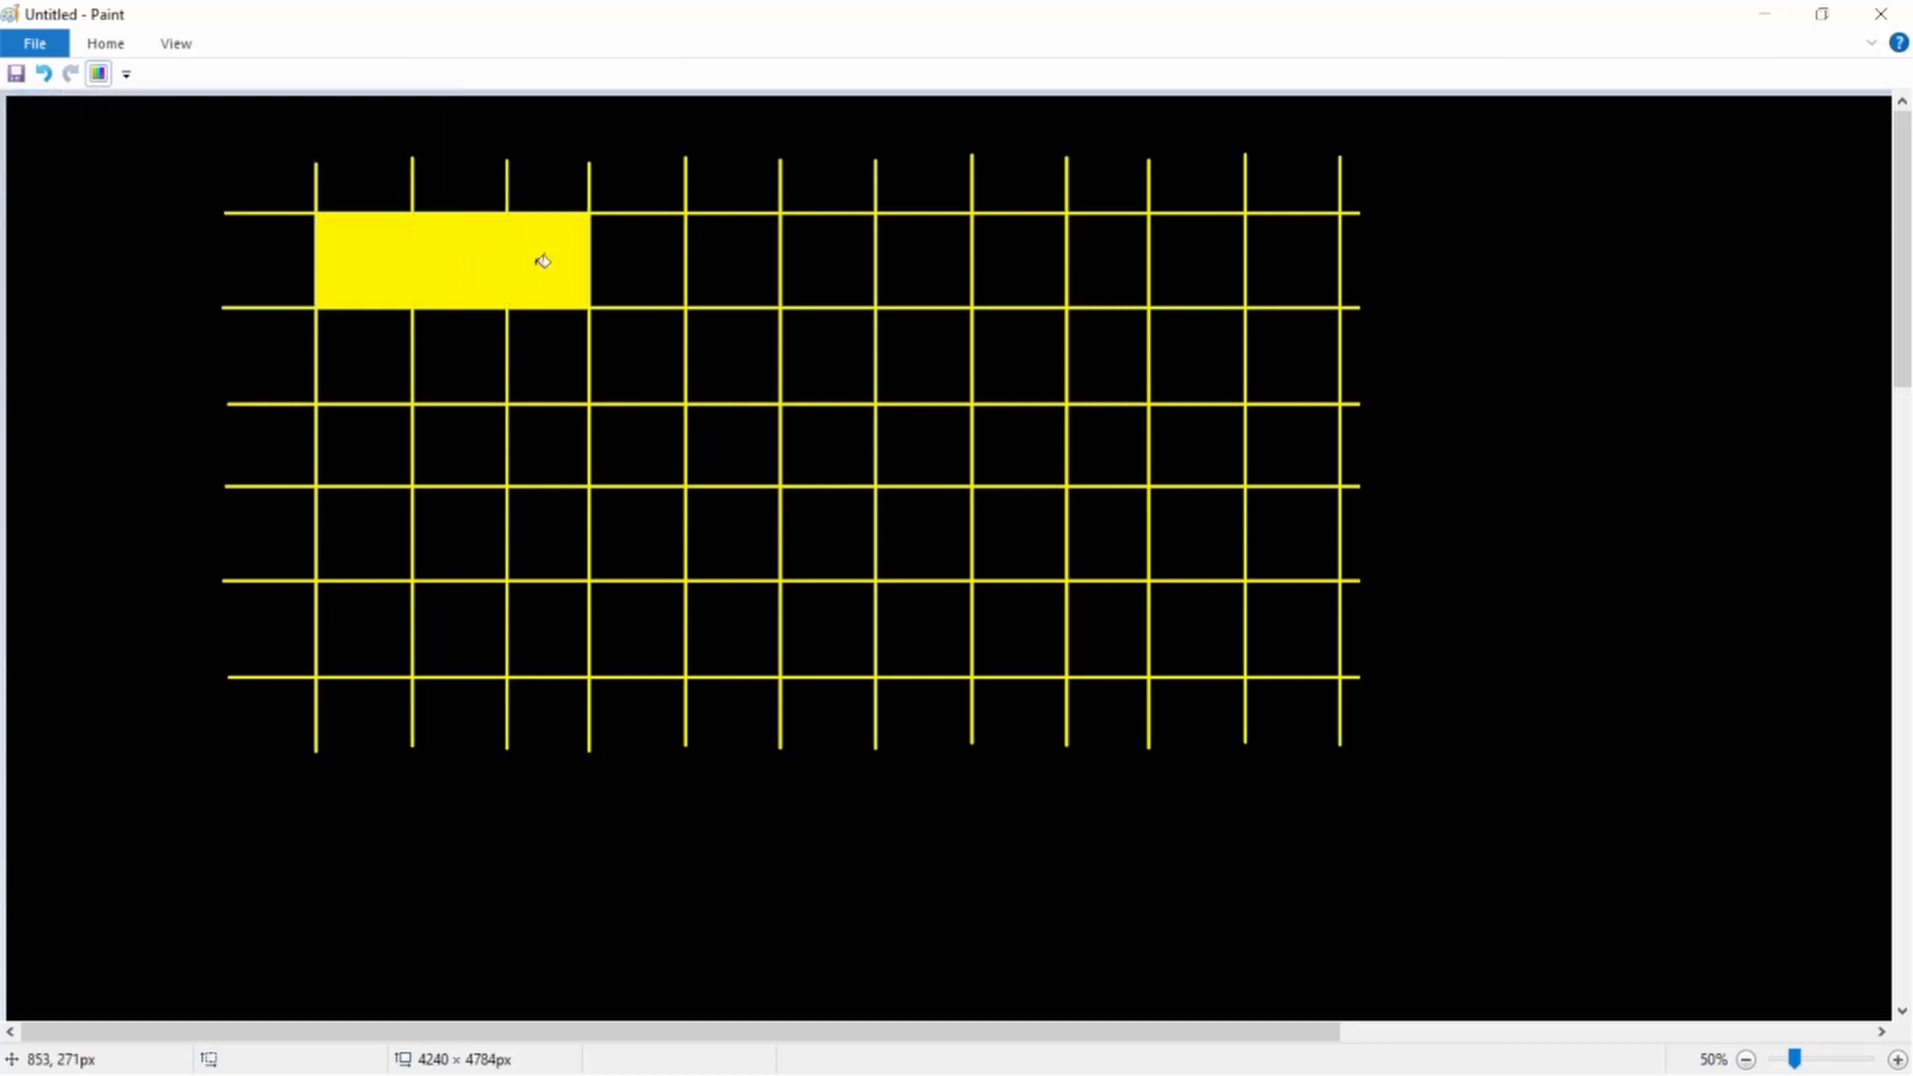
Undo the three yellow fills in the top row.
{"action": "key", "text": "ctrl+z"}
{"action": "key", "text": "ctrl+z"}
{"action": "key", "text": "ctrl+z"}
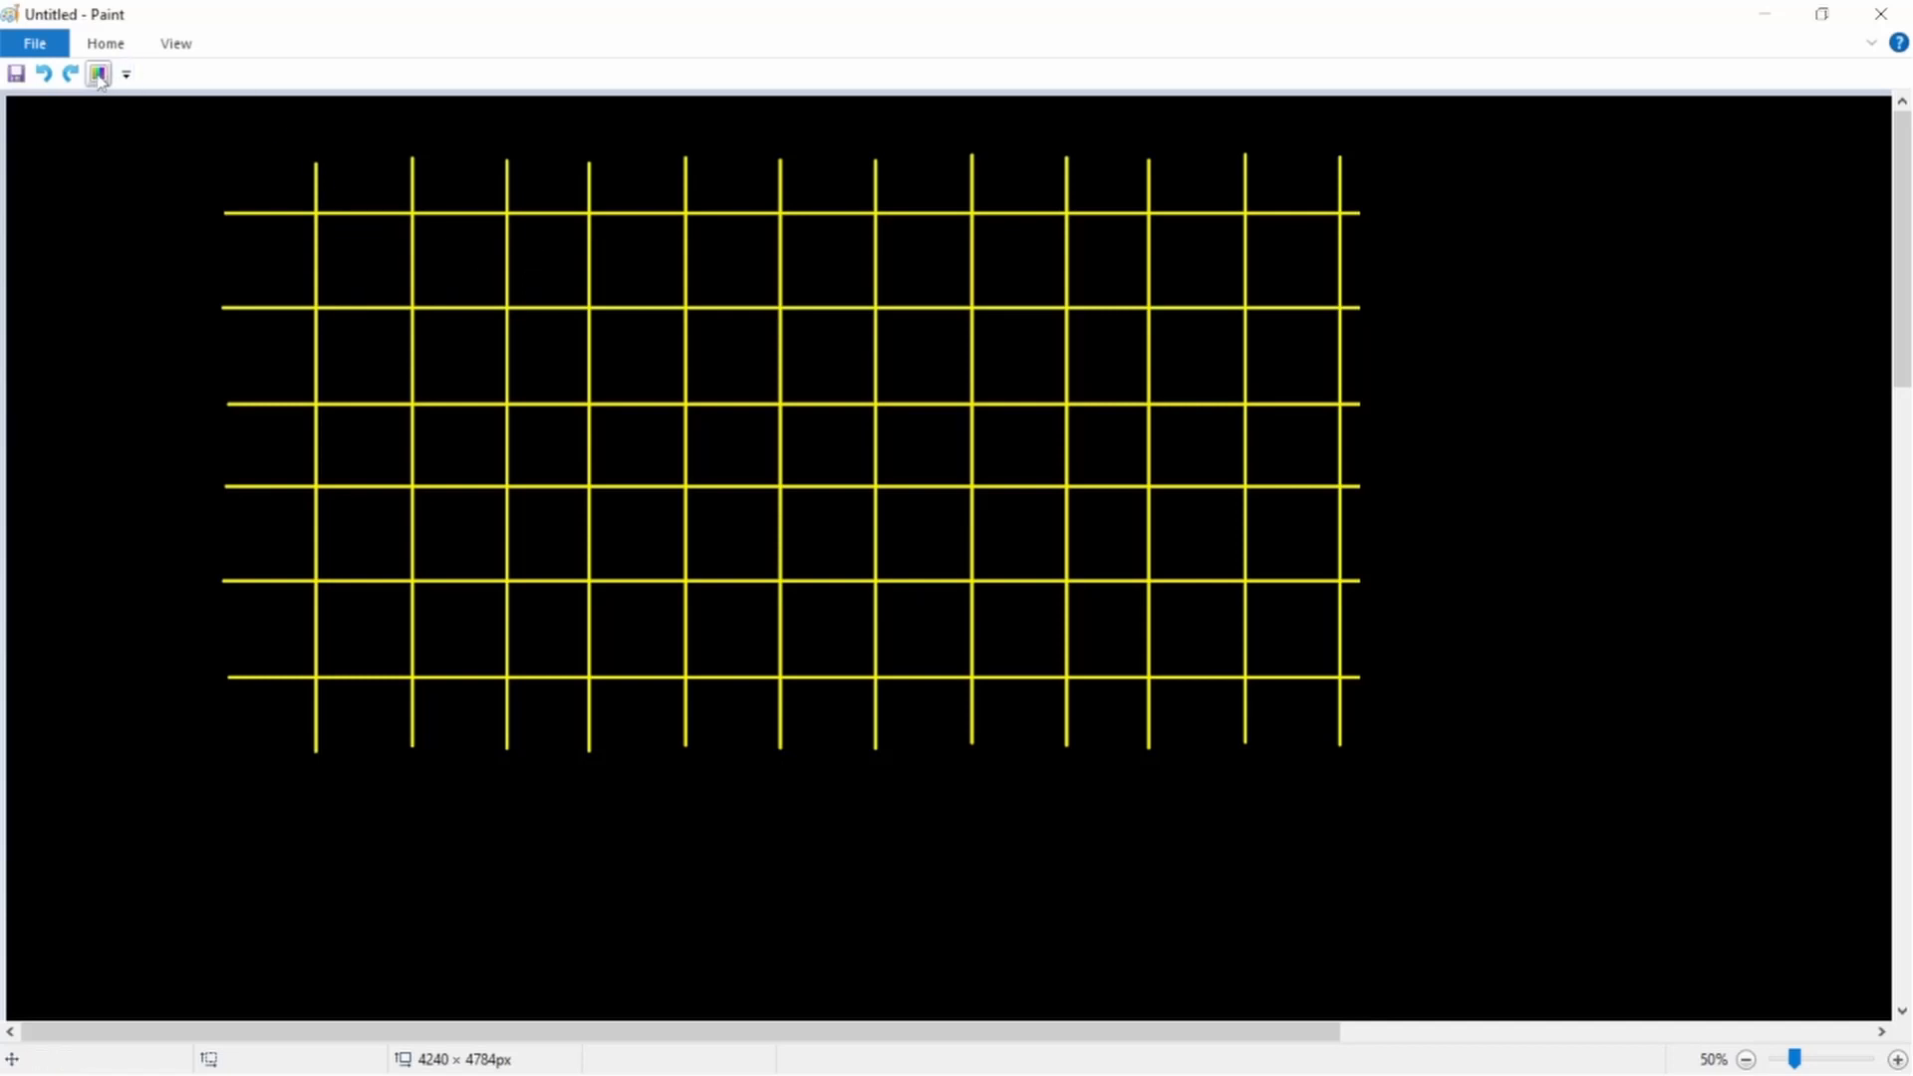
Fill the first five cells of the grid's top row with light turquoise.
{"action": "left_click", "coordinate": [98, 74]}
{"action": "left_click", "coordinate": [321, 133]}
{"action": "left_click", "coordinate": [375, 263]}
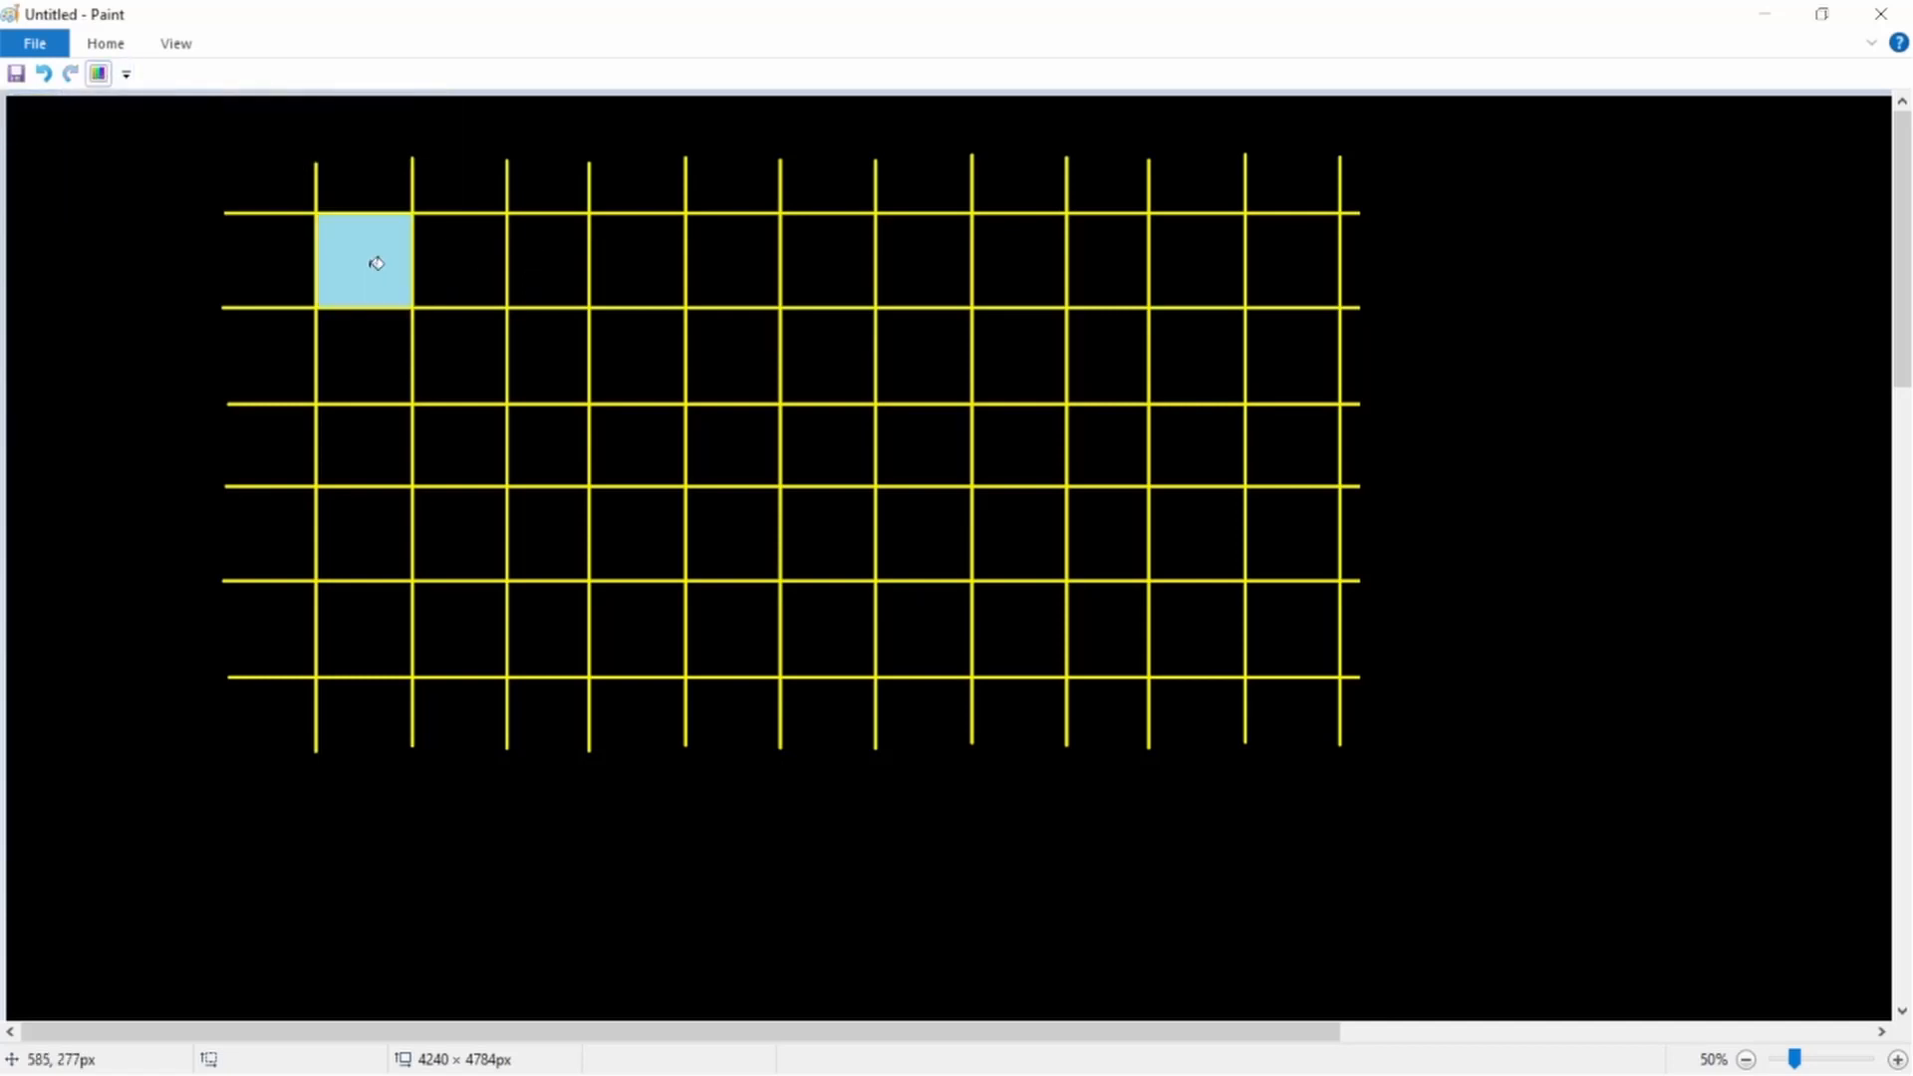
{"action": "left_click", "coordinate": [469, 255]}
{"action": "left_click", "coordinate": [543, 249]}
{"action": "left_click", "coordinate": [648, 261]}
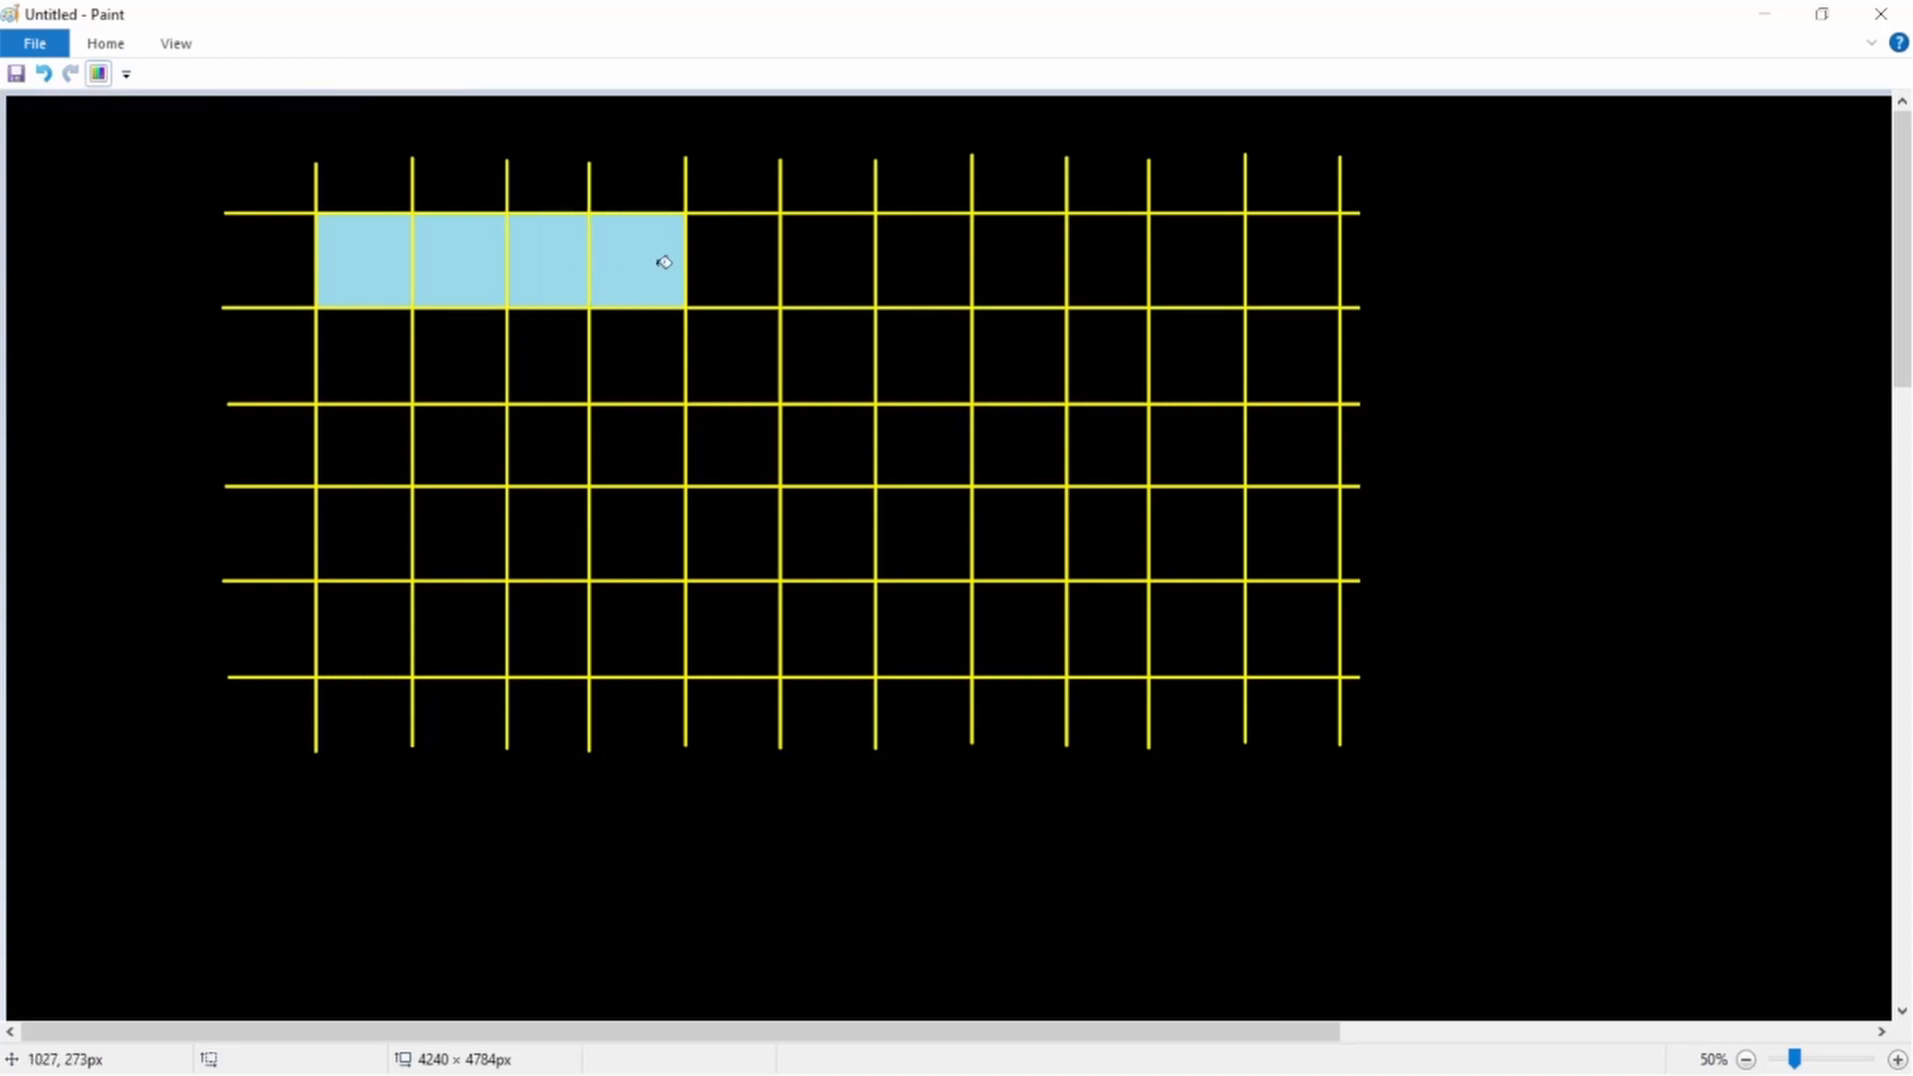
{"action": "left_click", "coordinate": [733, 264]}
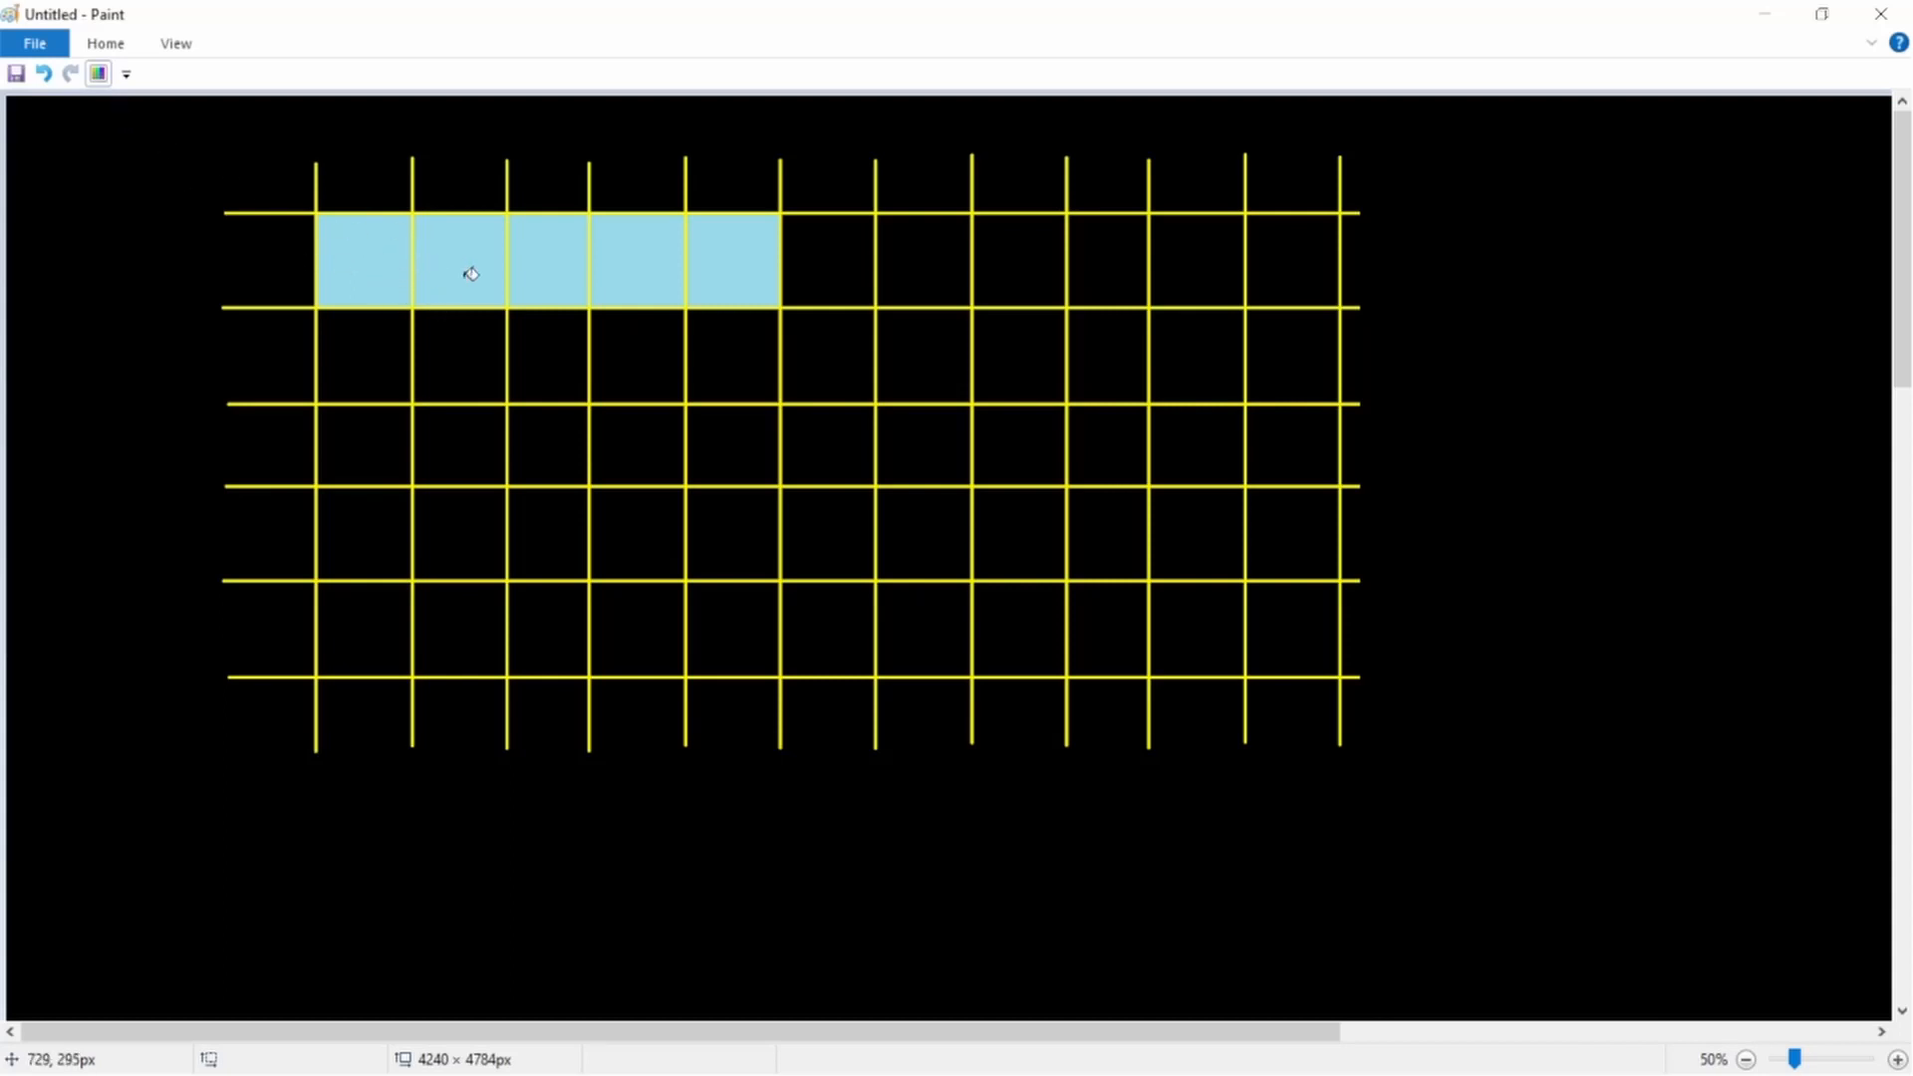
Try the light cyan and pure cyan basic colors in the color editor and cancel without applying them.
{"action": "left_click", "coordinate": [103, 75]}
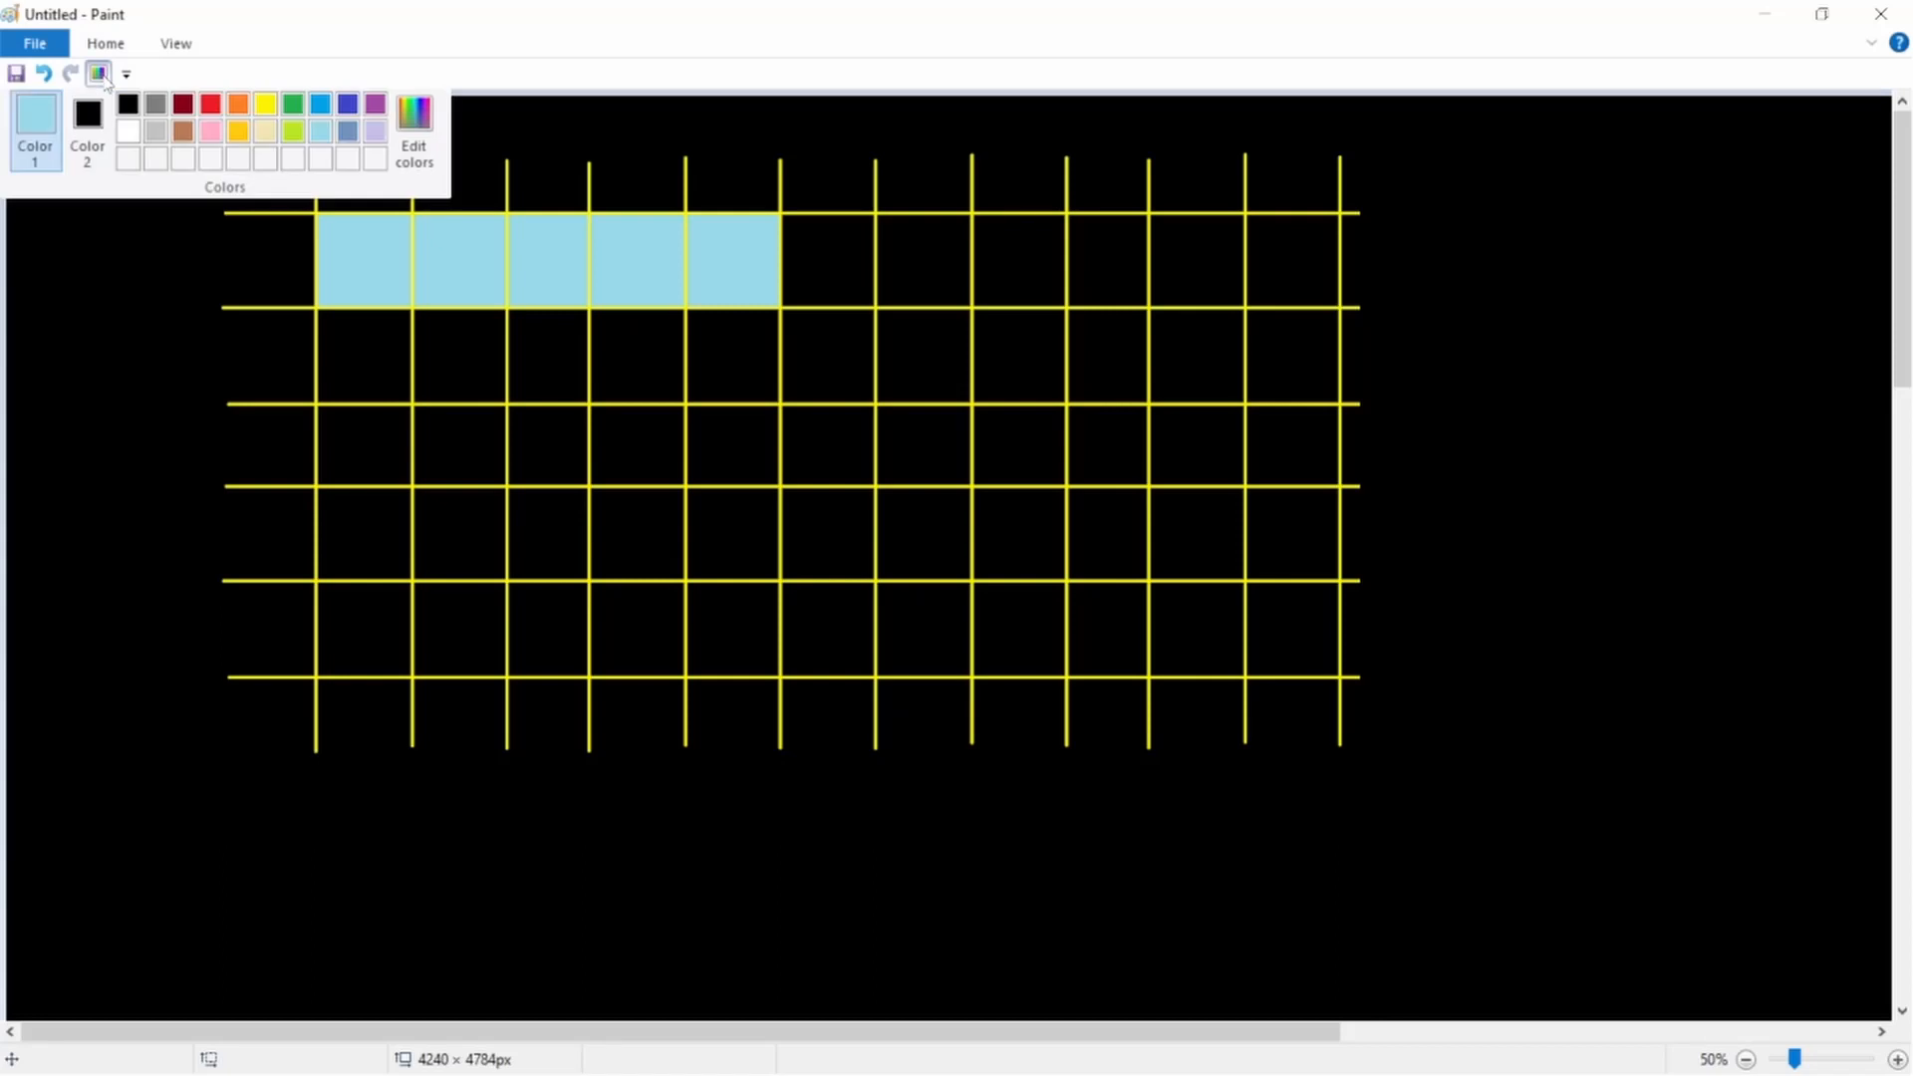
{"action": "left_click", "coordinate": [425, 123]}
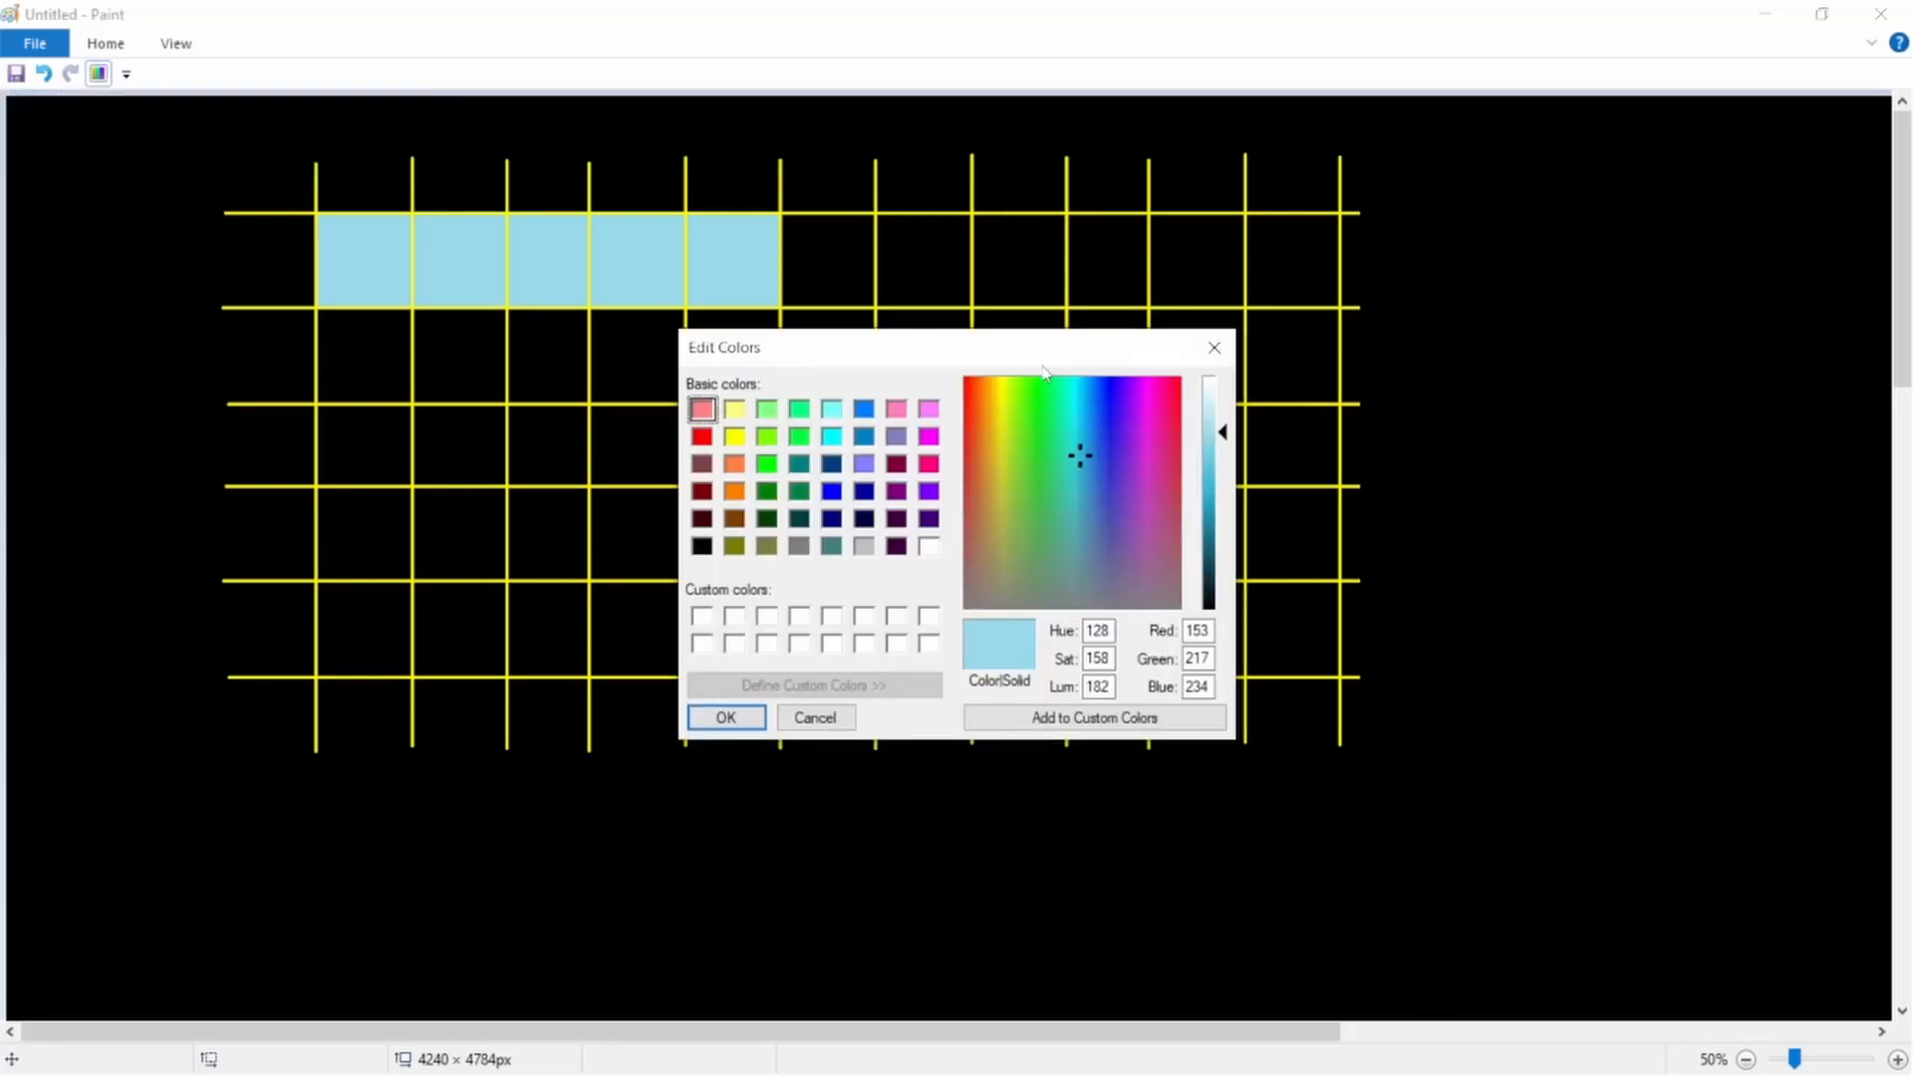
{"action": "left_click_drag", "start_coordinate": [1047, 354], "coordinate": [601, 340]}
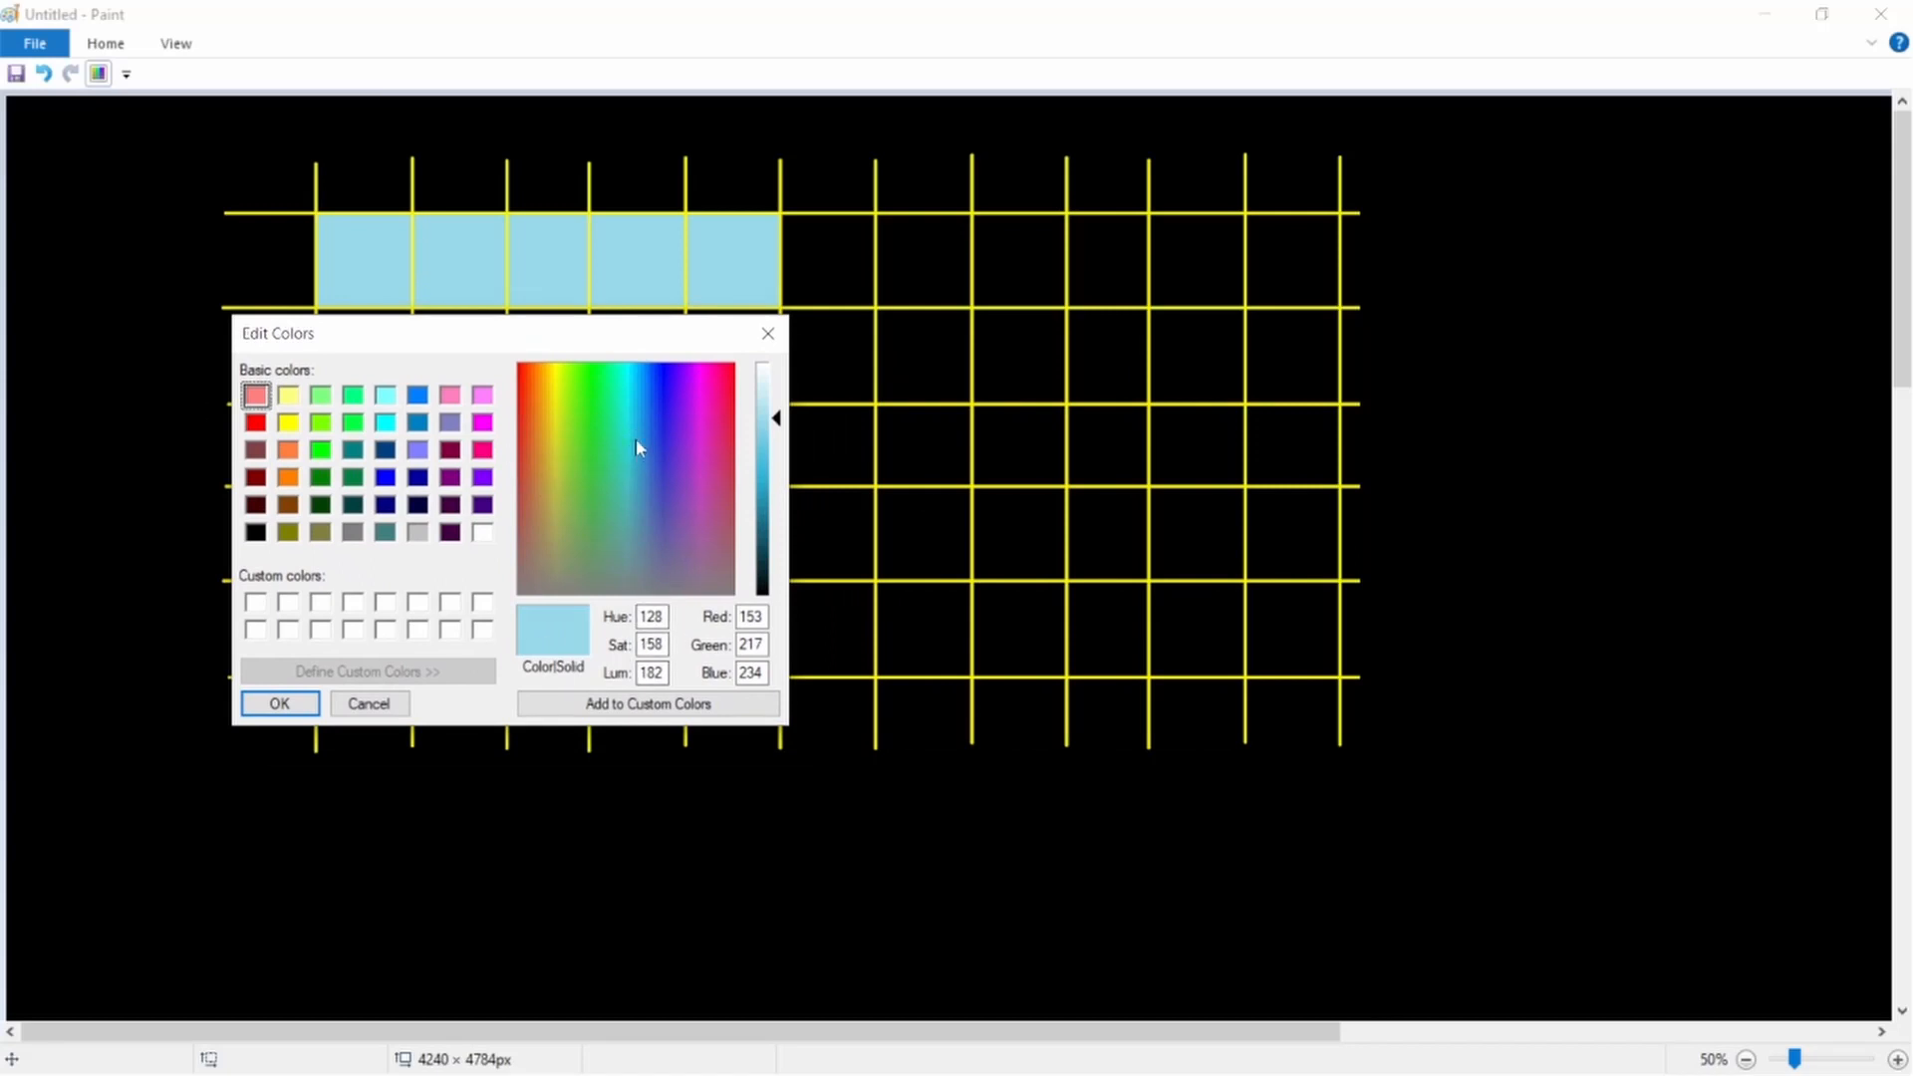
{"action": "left_click_drag", "start_coordinate": [638, 448], "coordinate": [632, 397]}
{"action": "left_click", "coordinate": [385, 399]}
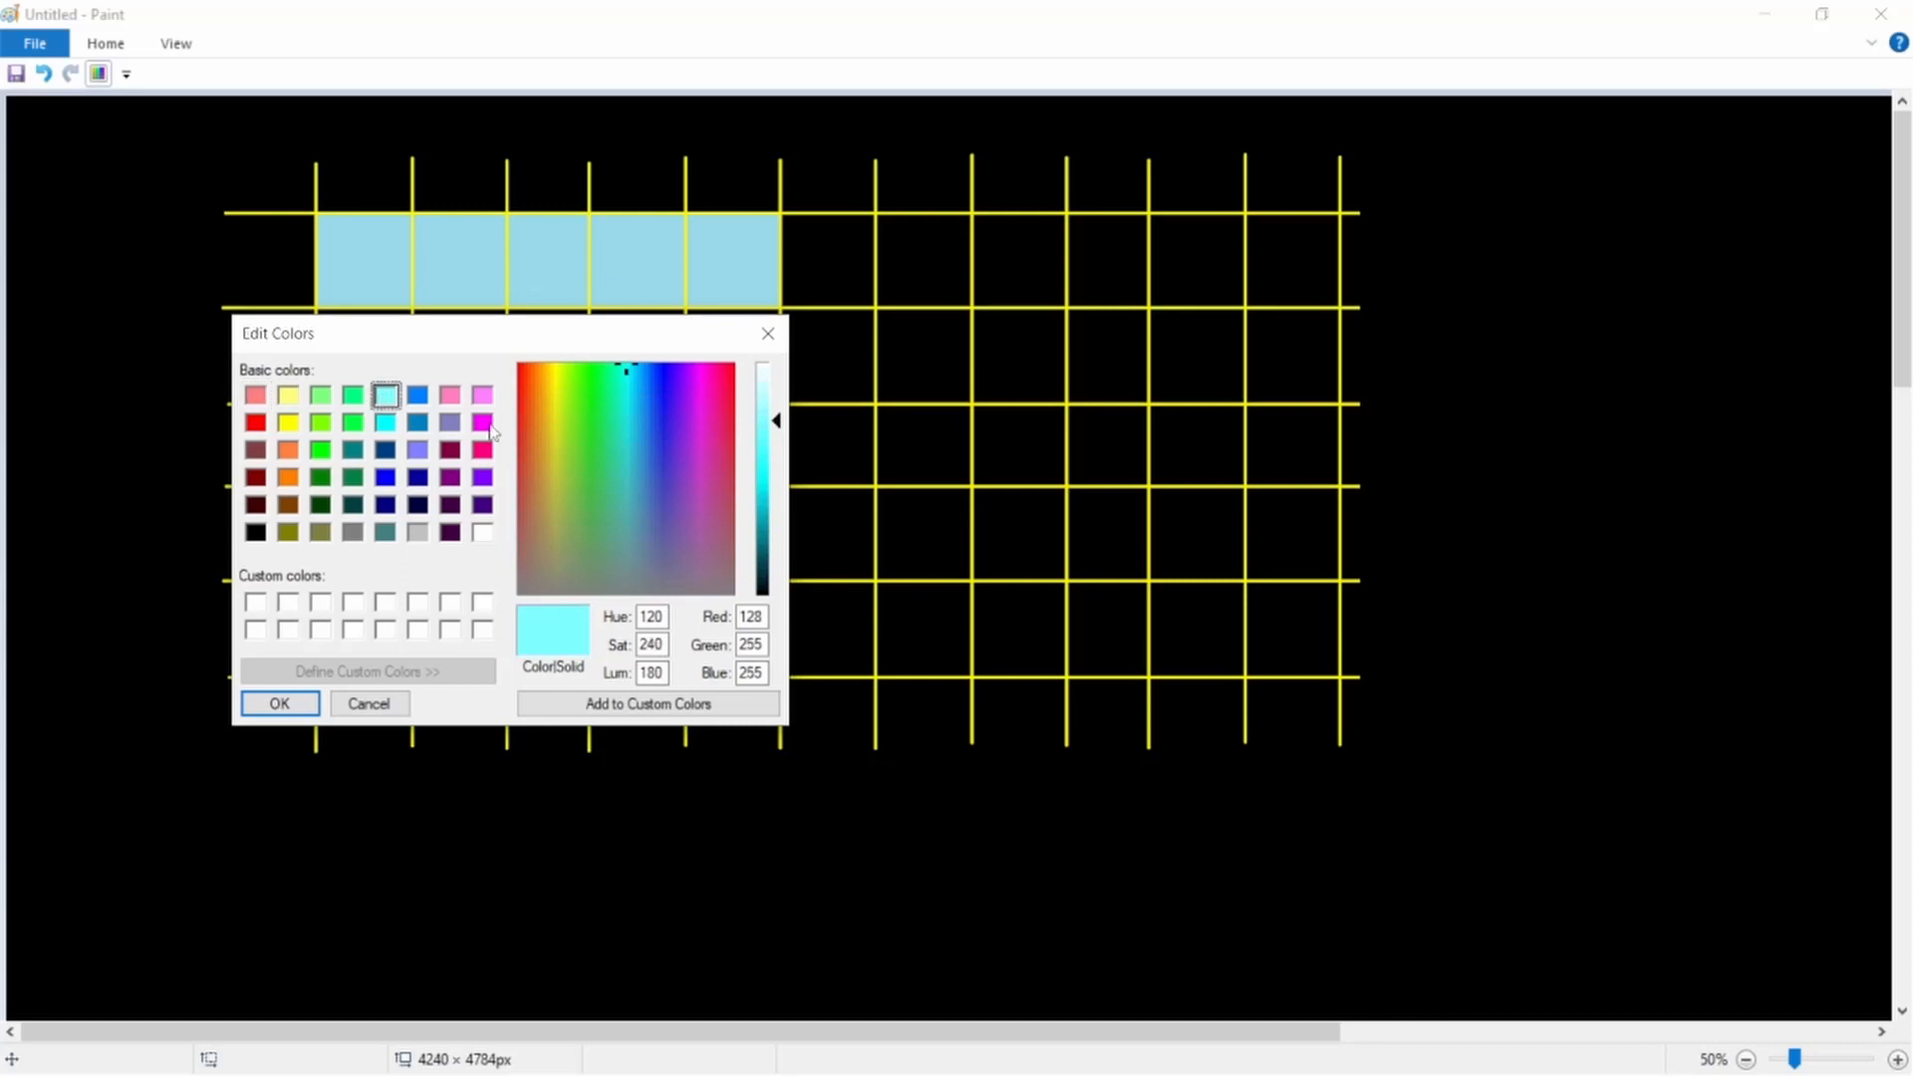
{"action": "left_click", "coordinate": [386, 424]}
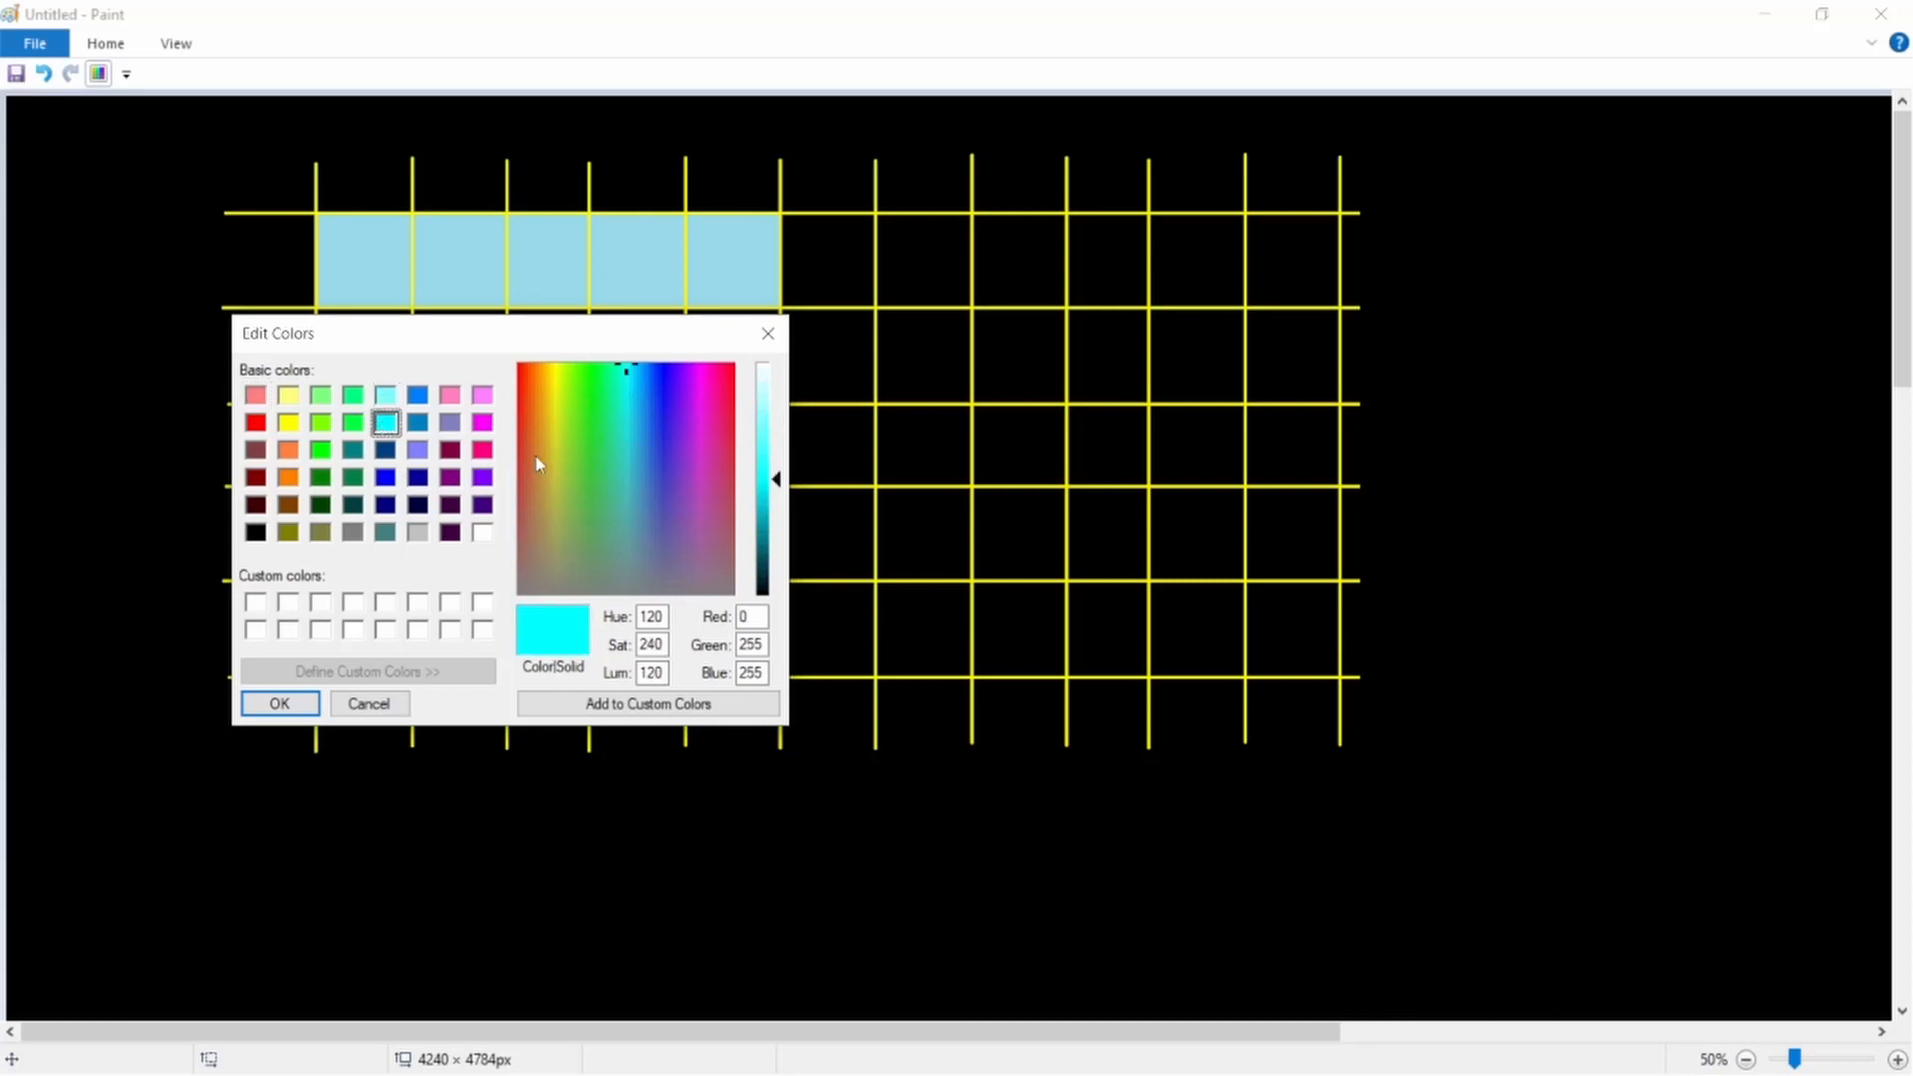
{"action": "left_click", "coordinate": [368, 703]}
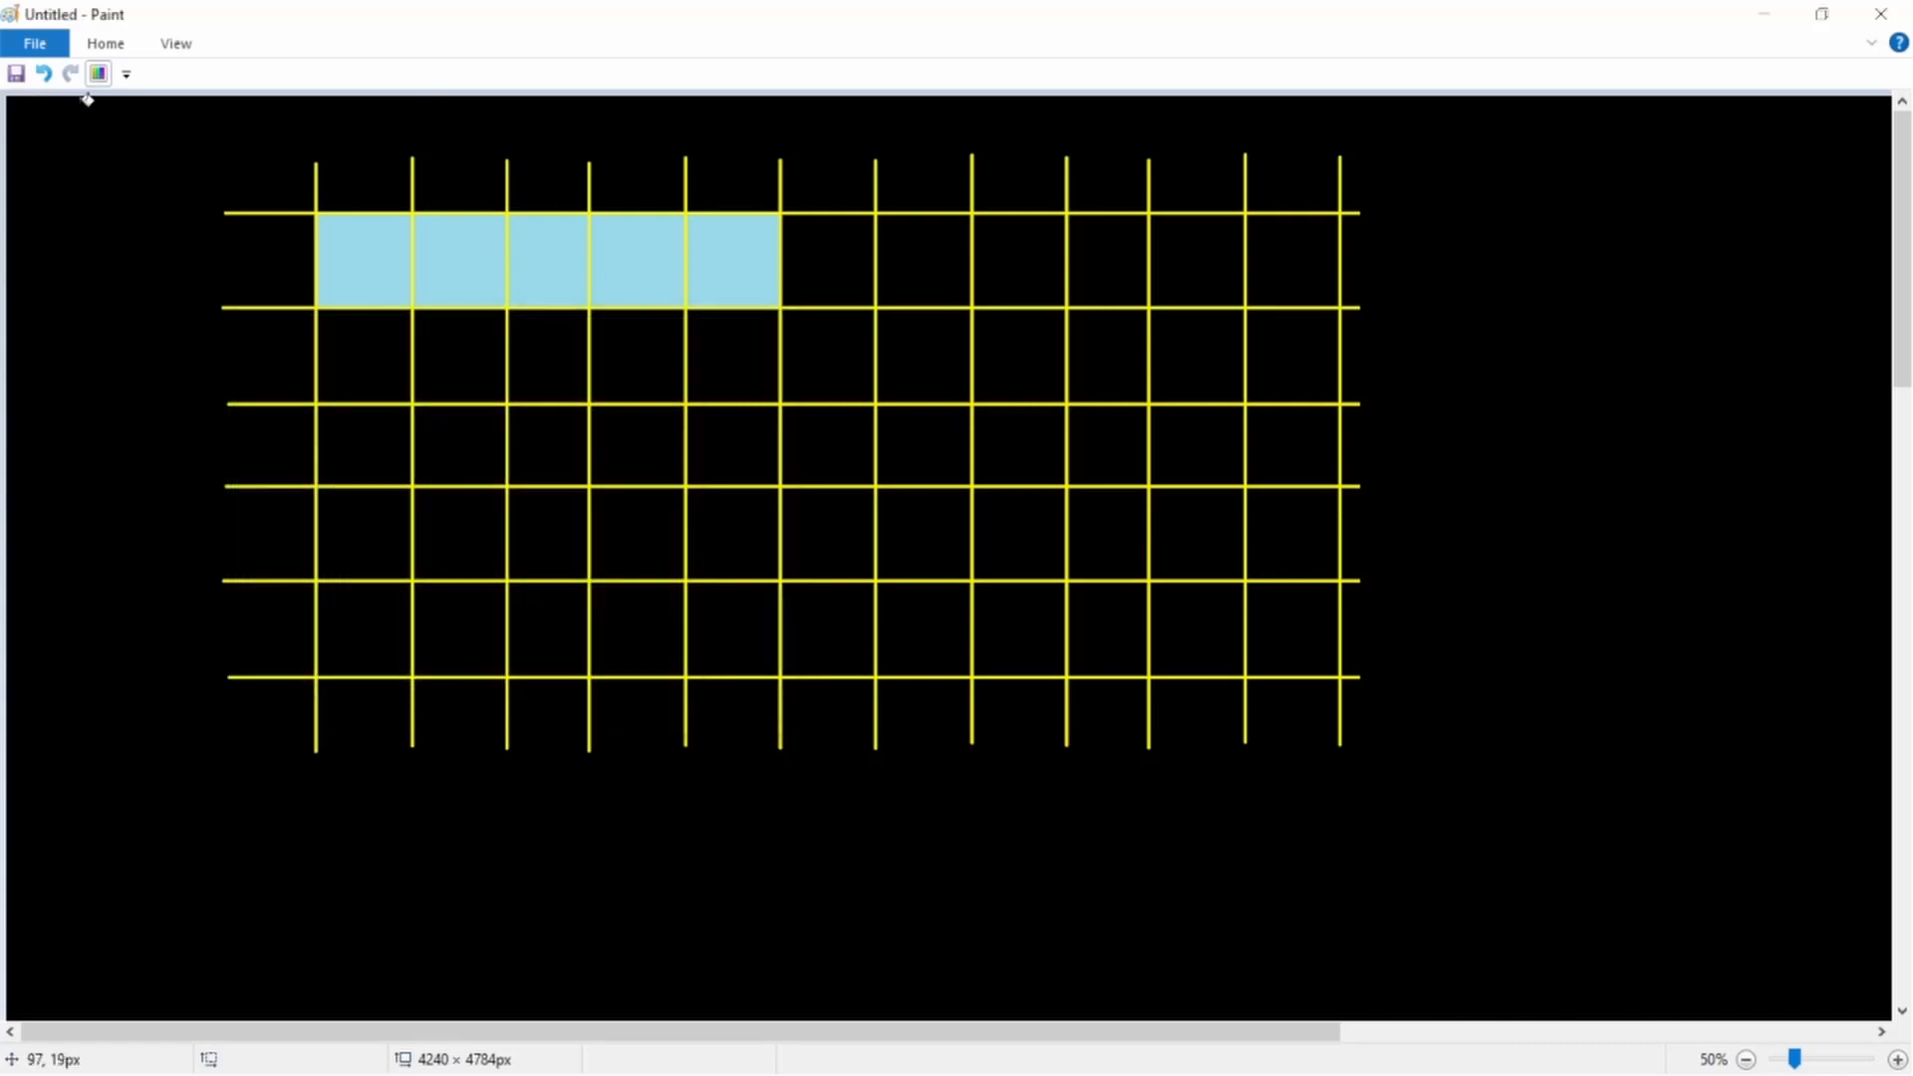
Reopen the color editor and pick a pink with hue 201, saturation 182 and luminosity 182 from the spectrum.
{"action": "left_click", "coordinate": [99, 75]}
{"action": "left_click", "coordinate": [415, 122]}
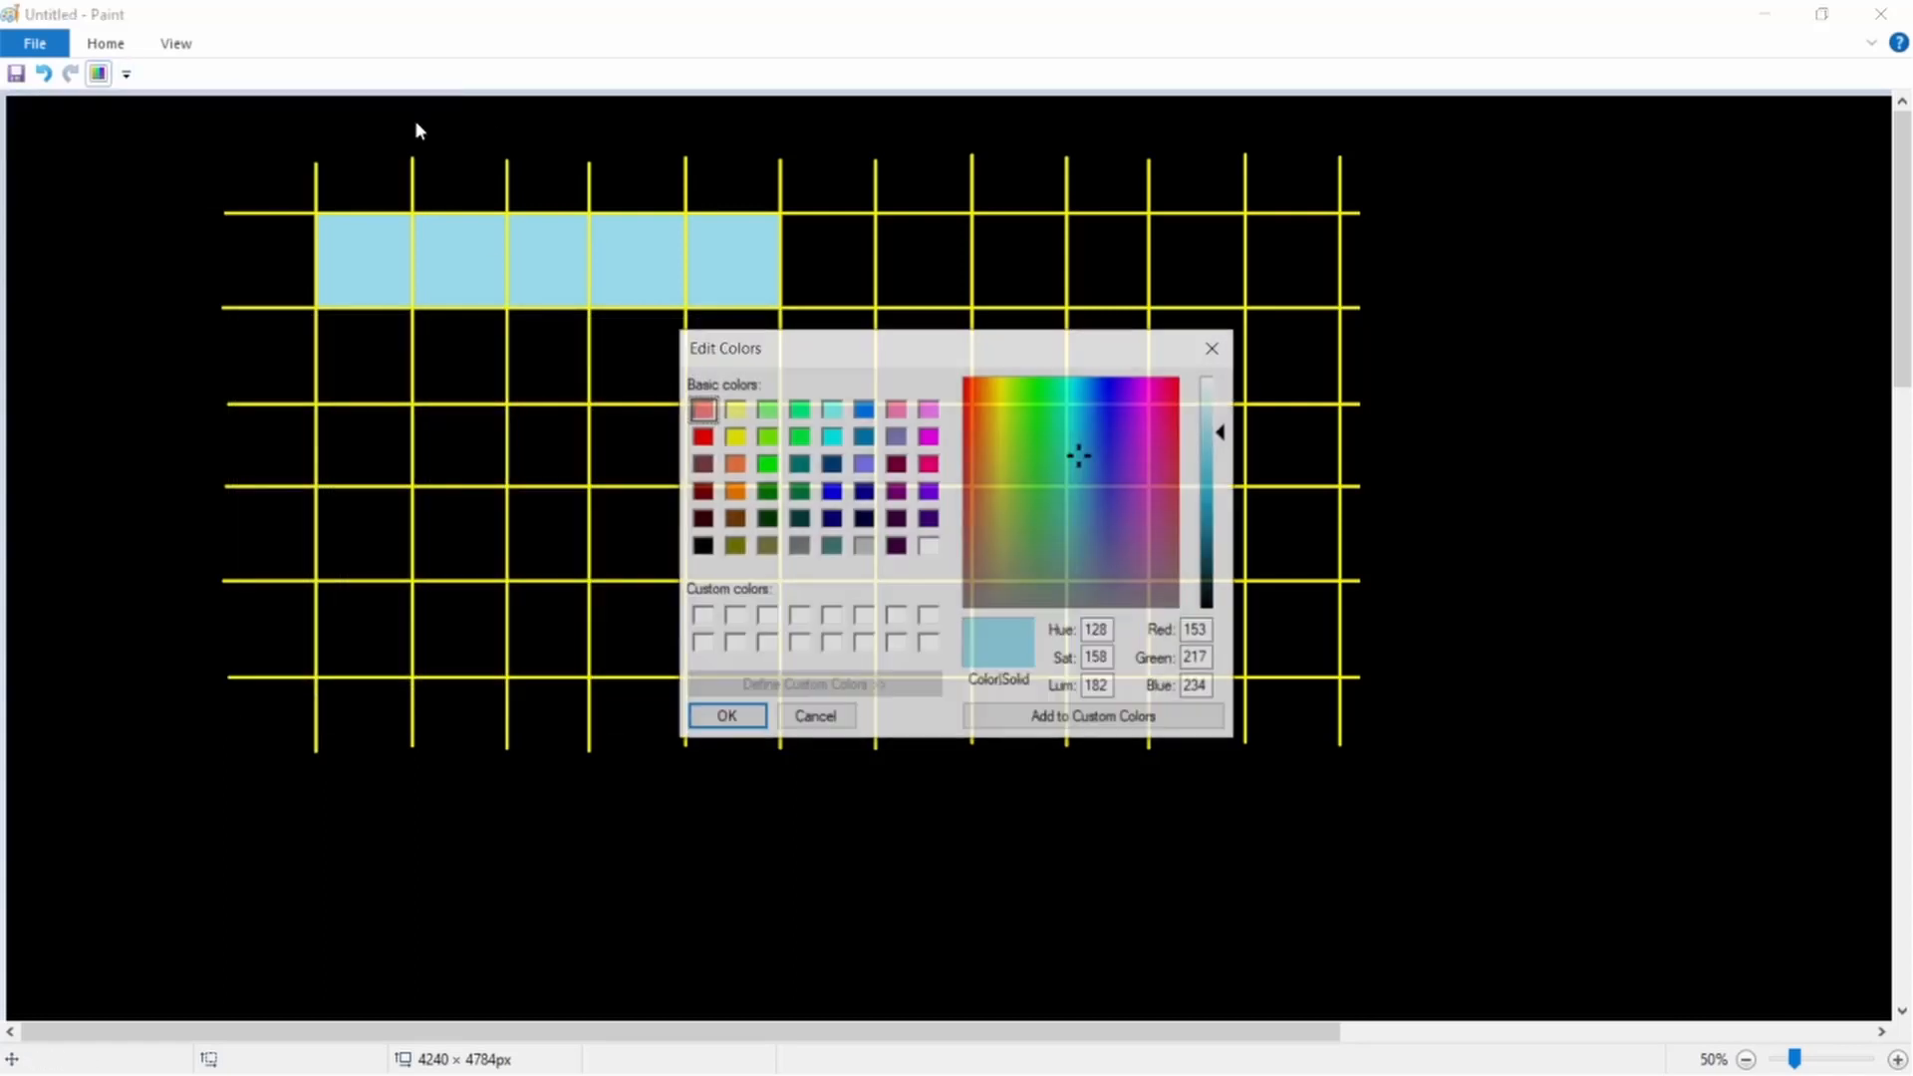
{"action": "left_click_drag", "start_coordinate": [1000, 349], "coordinate": [625, 326]}
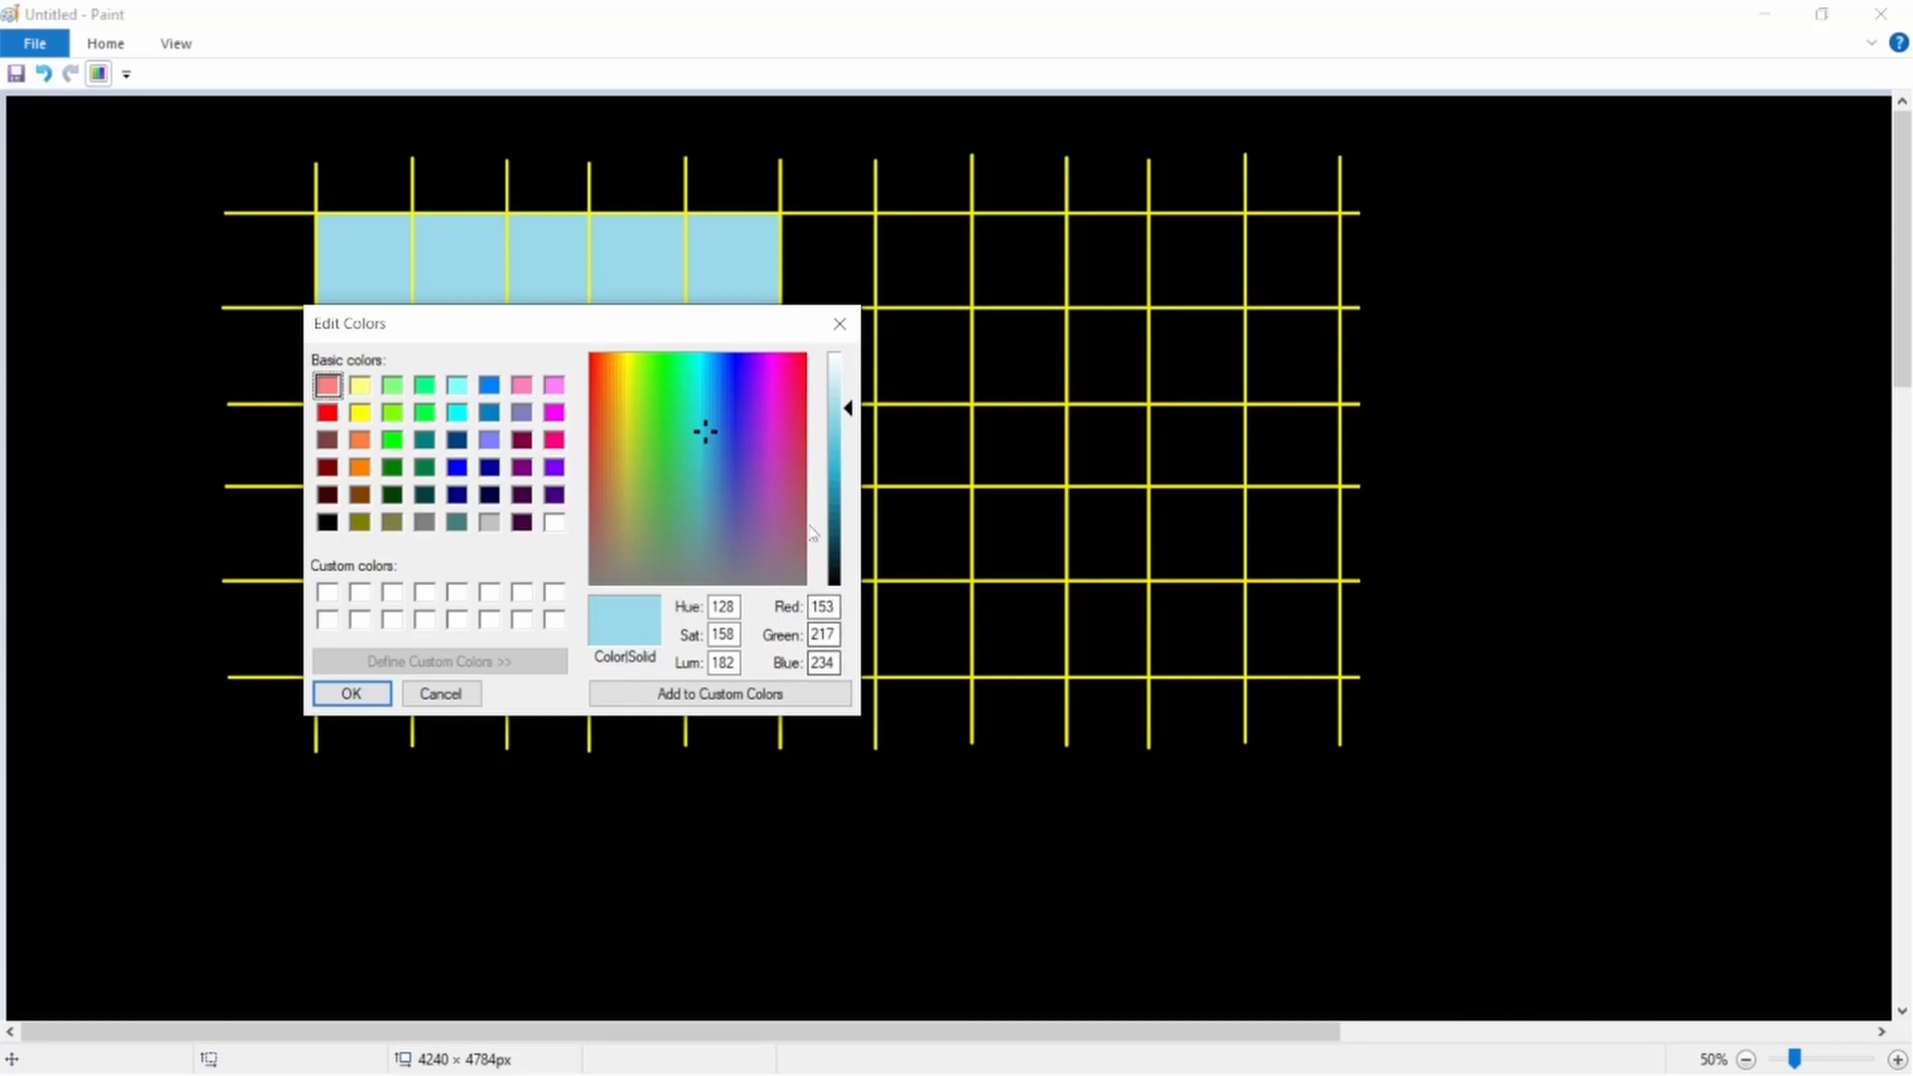
{"action": "left_click", "coordinate": [711, 432]}
{"action": "left_click_drag", "start_coordinate": [767, 416], "coordinate": [773, 409]}
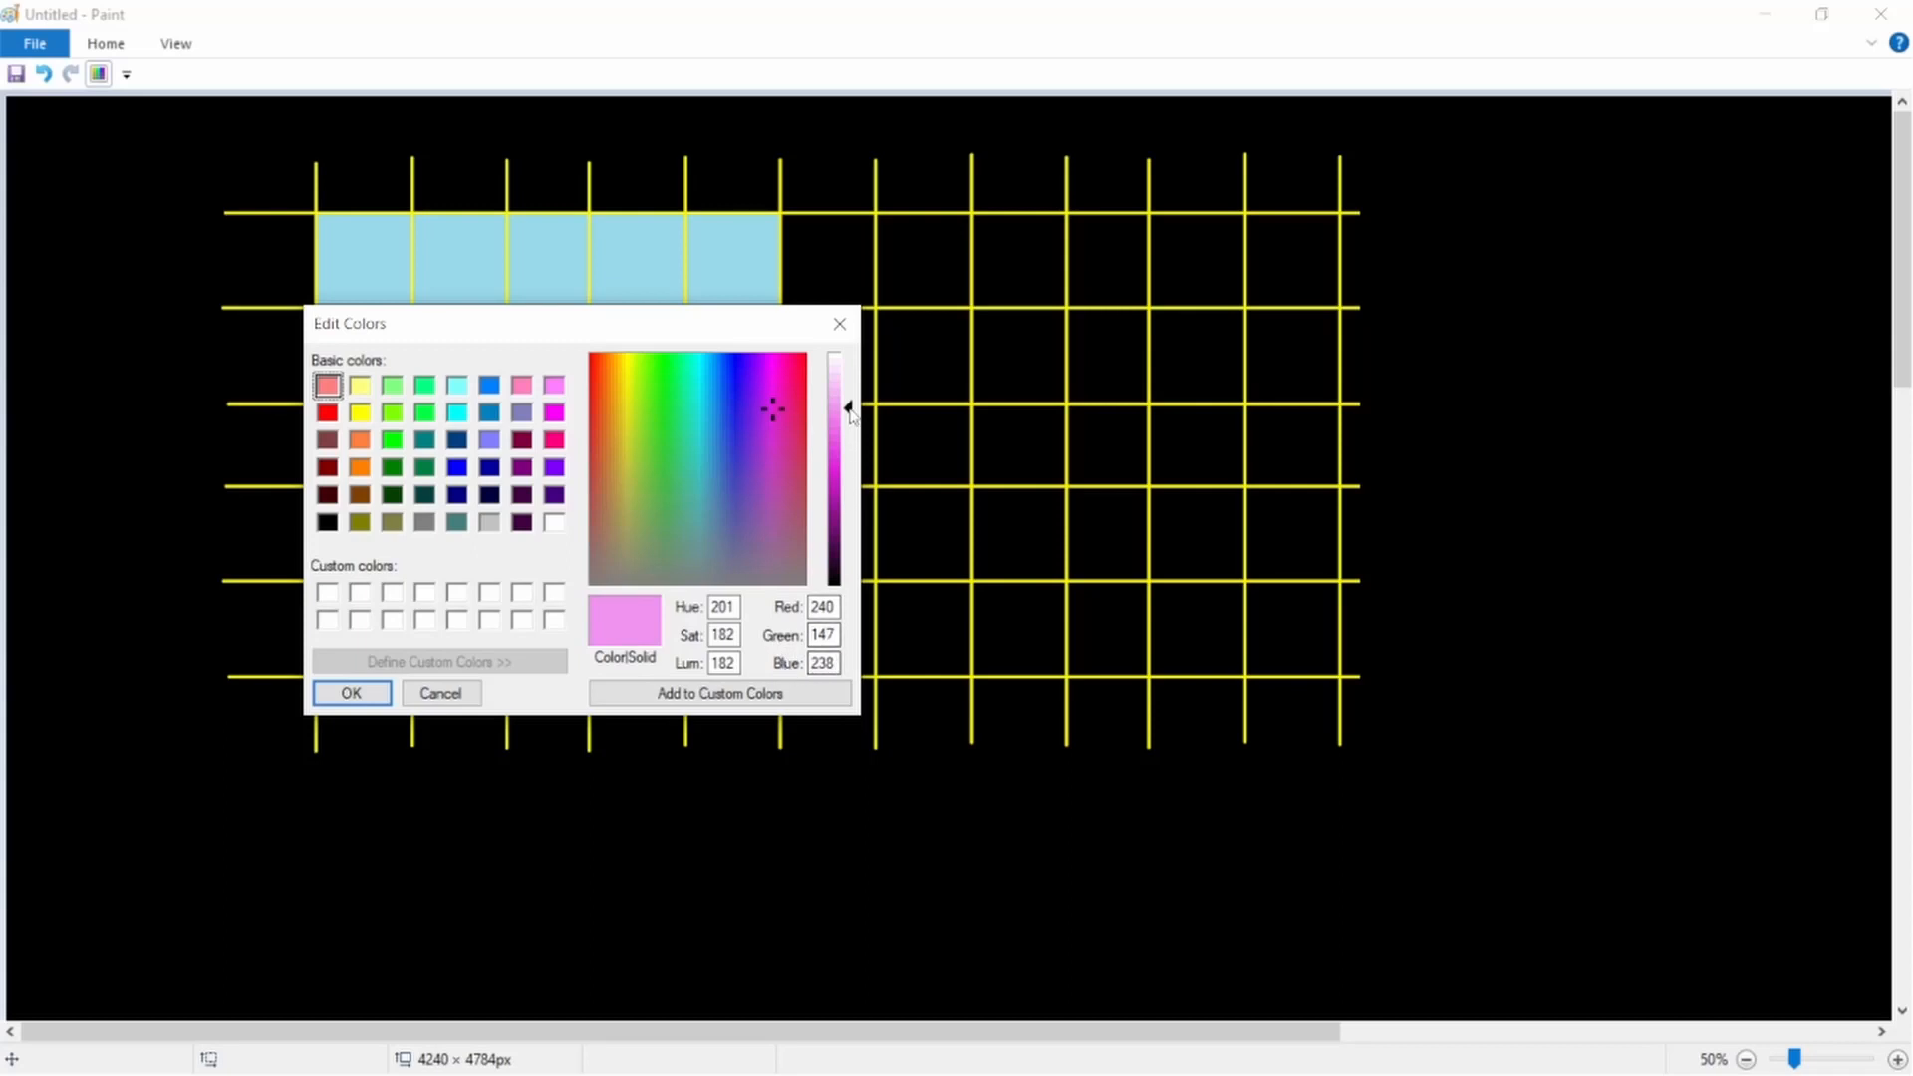
Vary the pink's luminosity to 50, 240 and 3, select basic black, and close the color editor without applying.
{"action": "left_click_drag", "start_coordinate": [848, 411], "coordinate": [849, 544]}
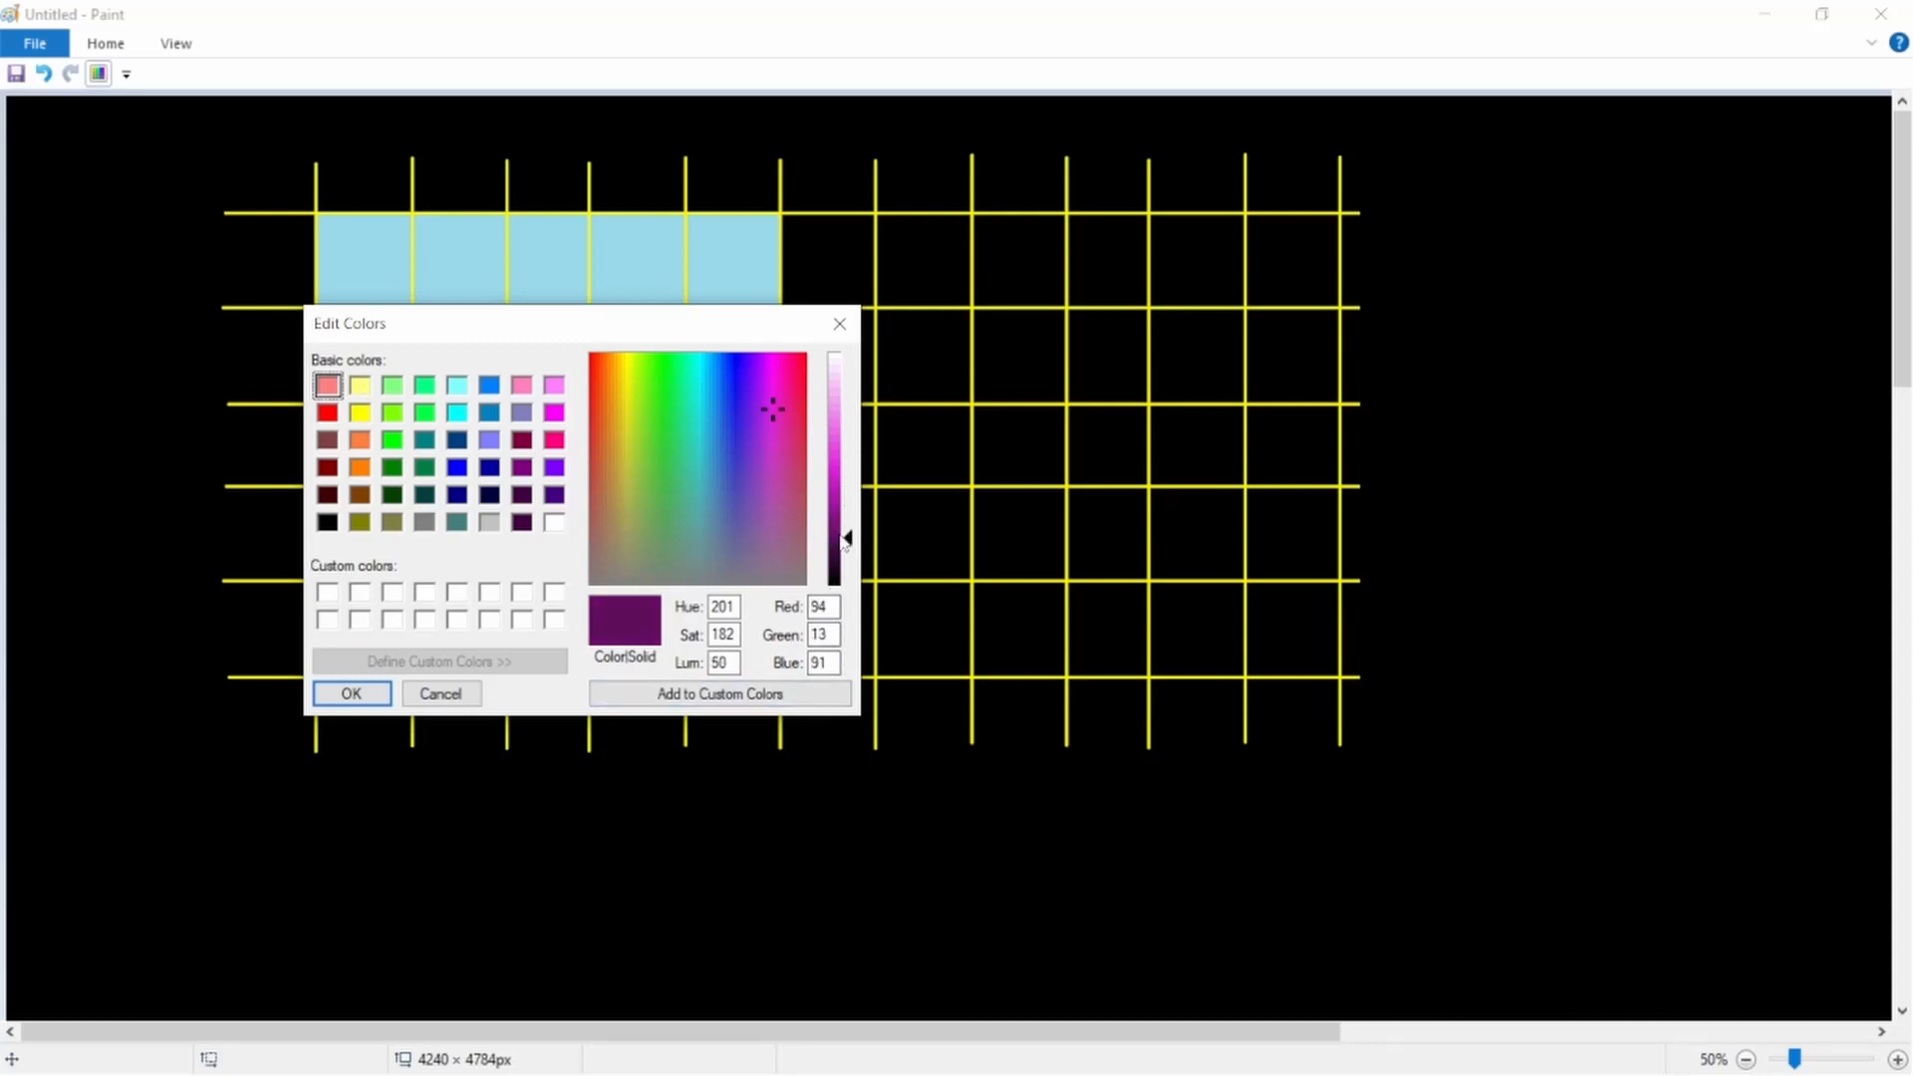
{"action": "left_click_drag", "start_coordinate": [847, 538], "coordinate": [846, 360]}
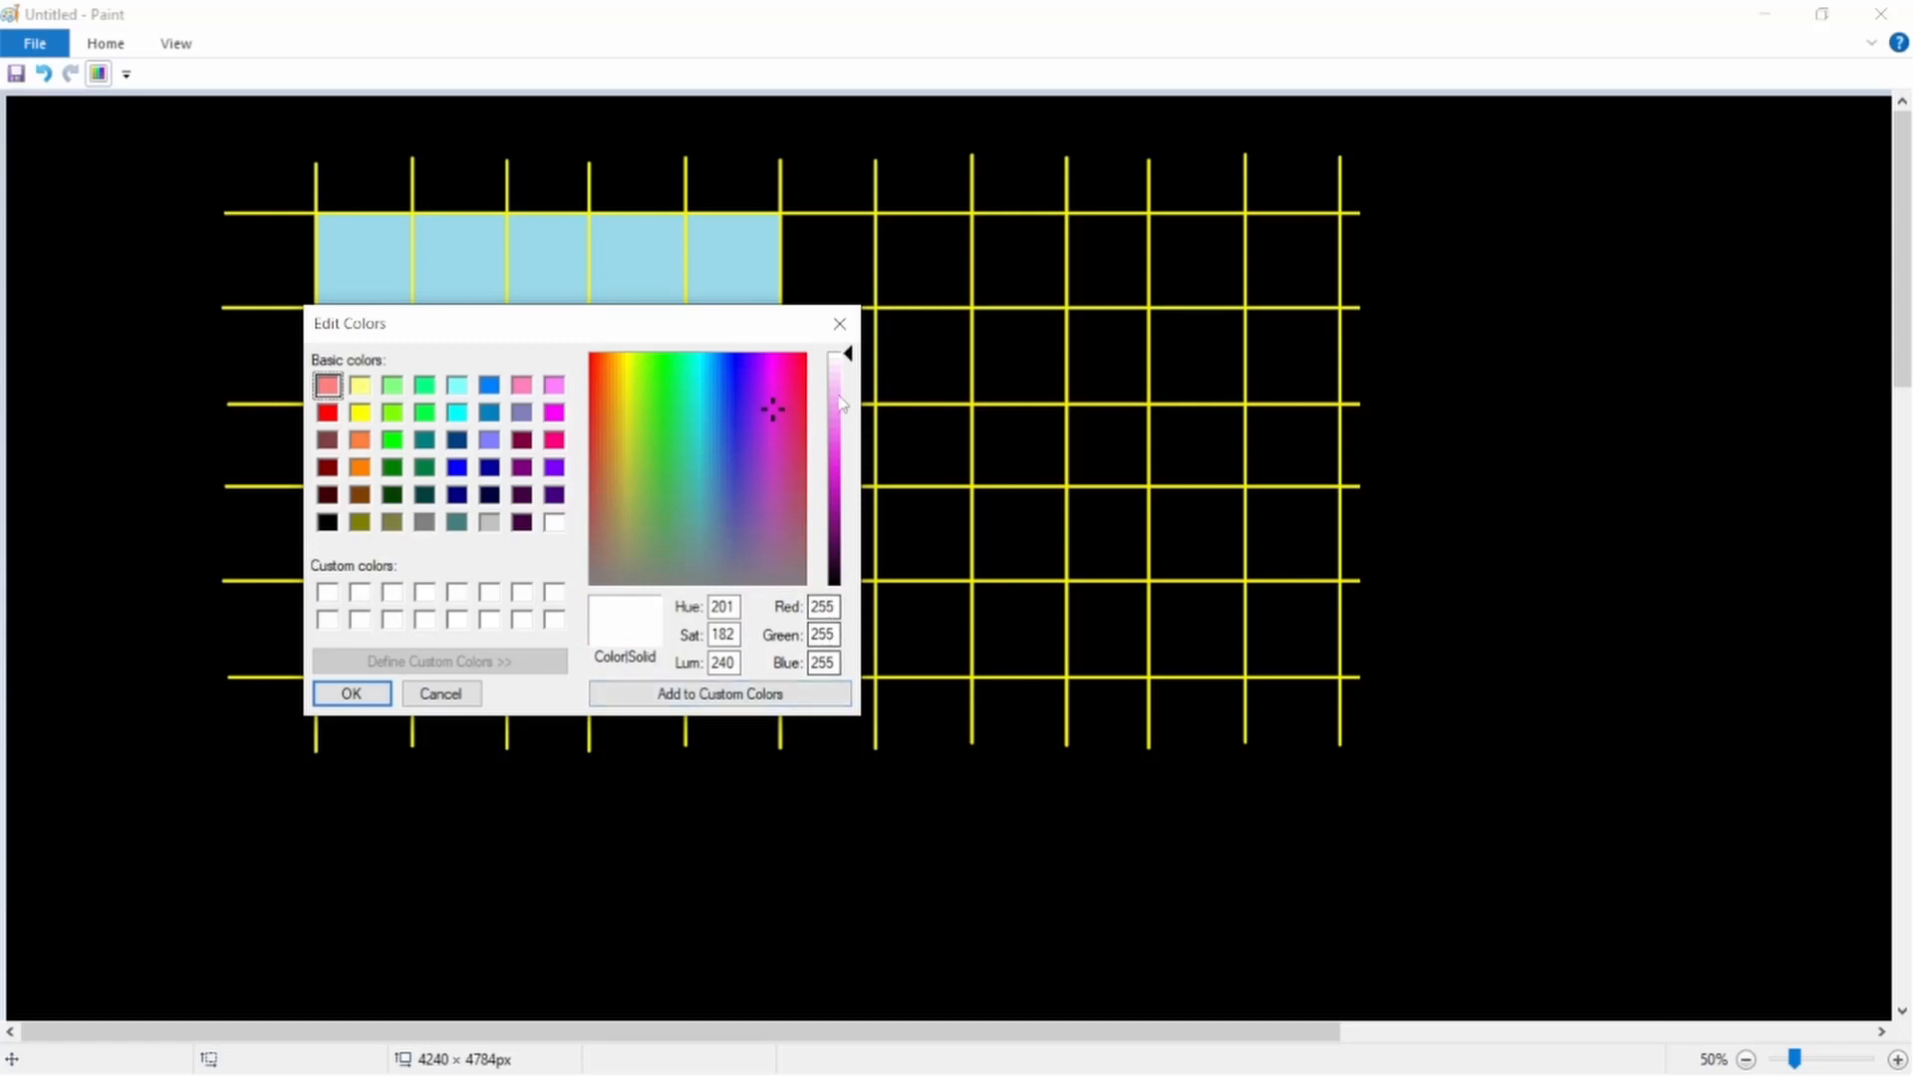
{"action": "left_click_drag", "start_coordinate": [847, 357], "coordinate": [852, 596]}
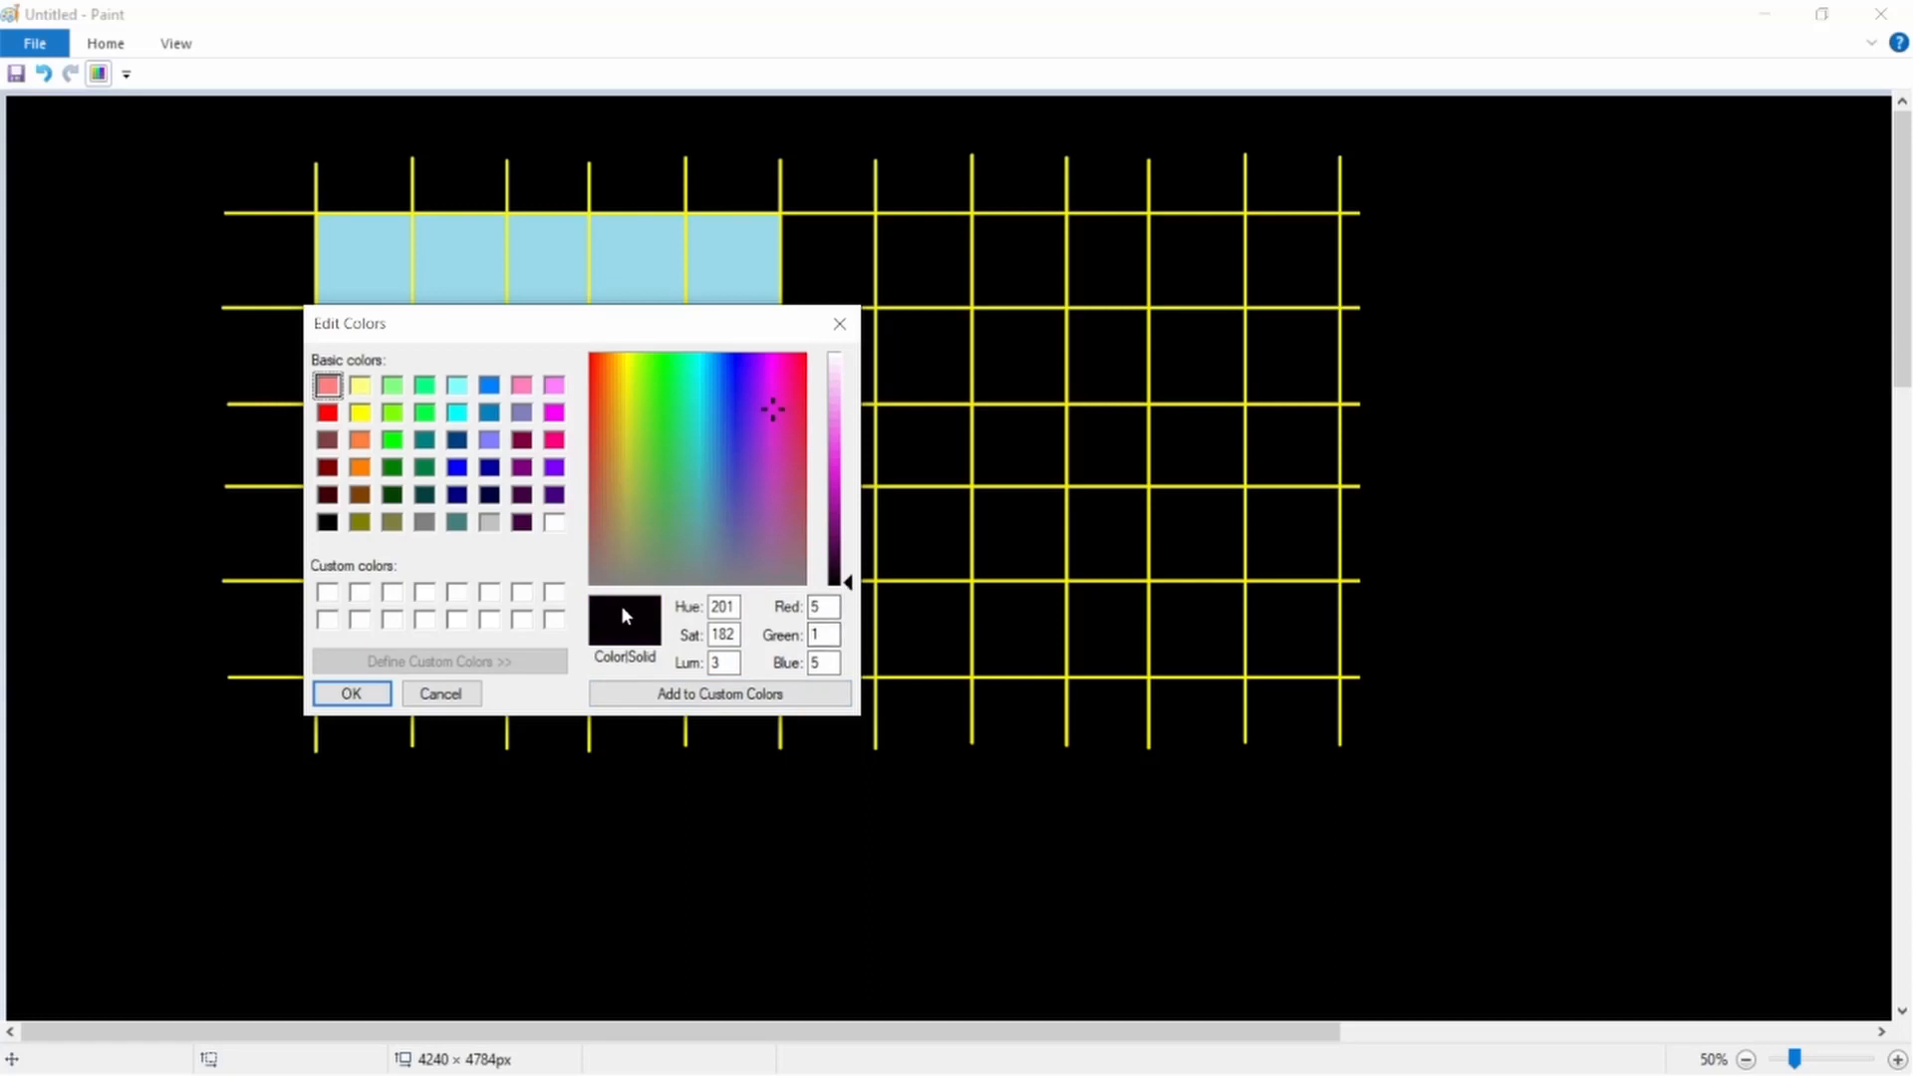
{"action": "left_click", "coordinate": [327, 524]}
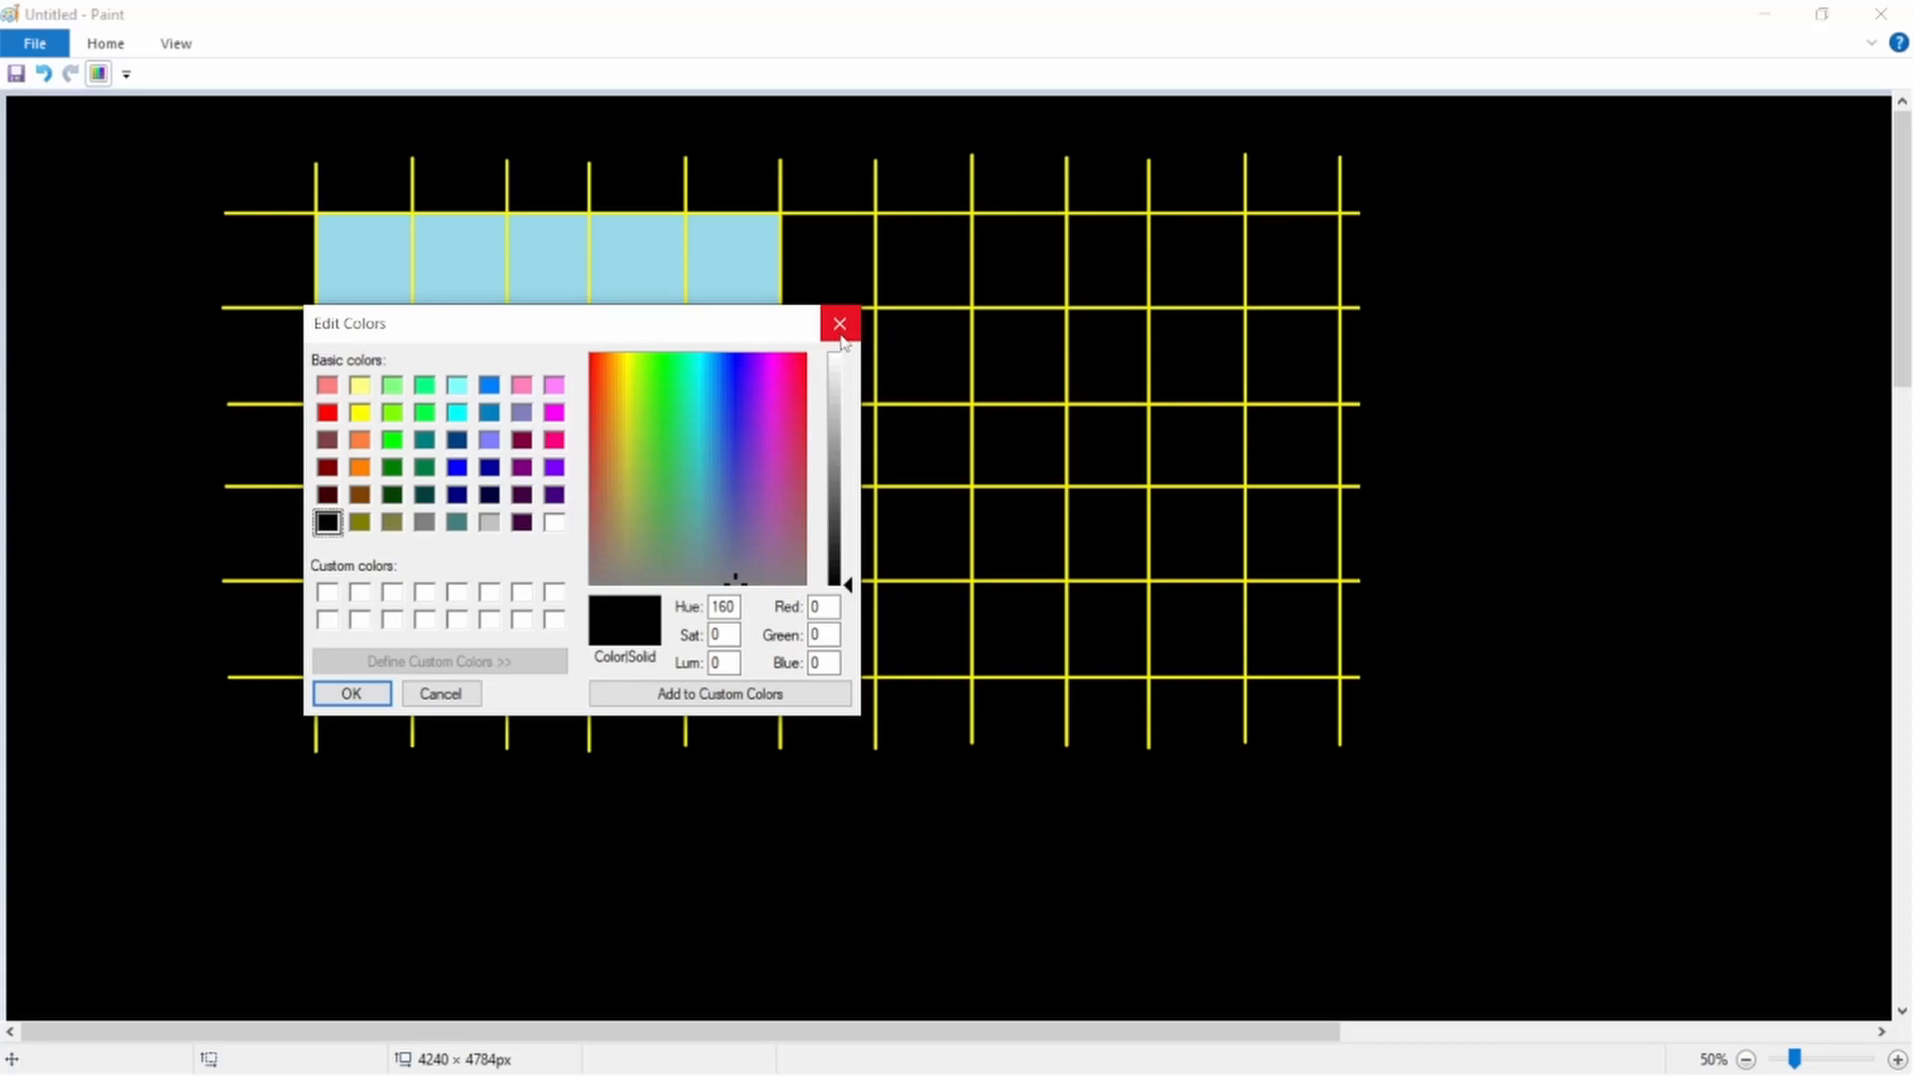
{"action": "left_click", "coordinate": [840, 325]}
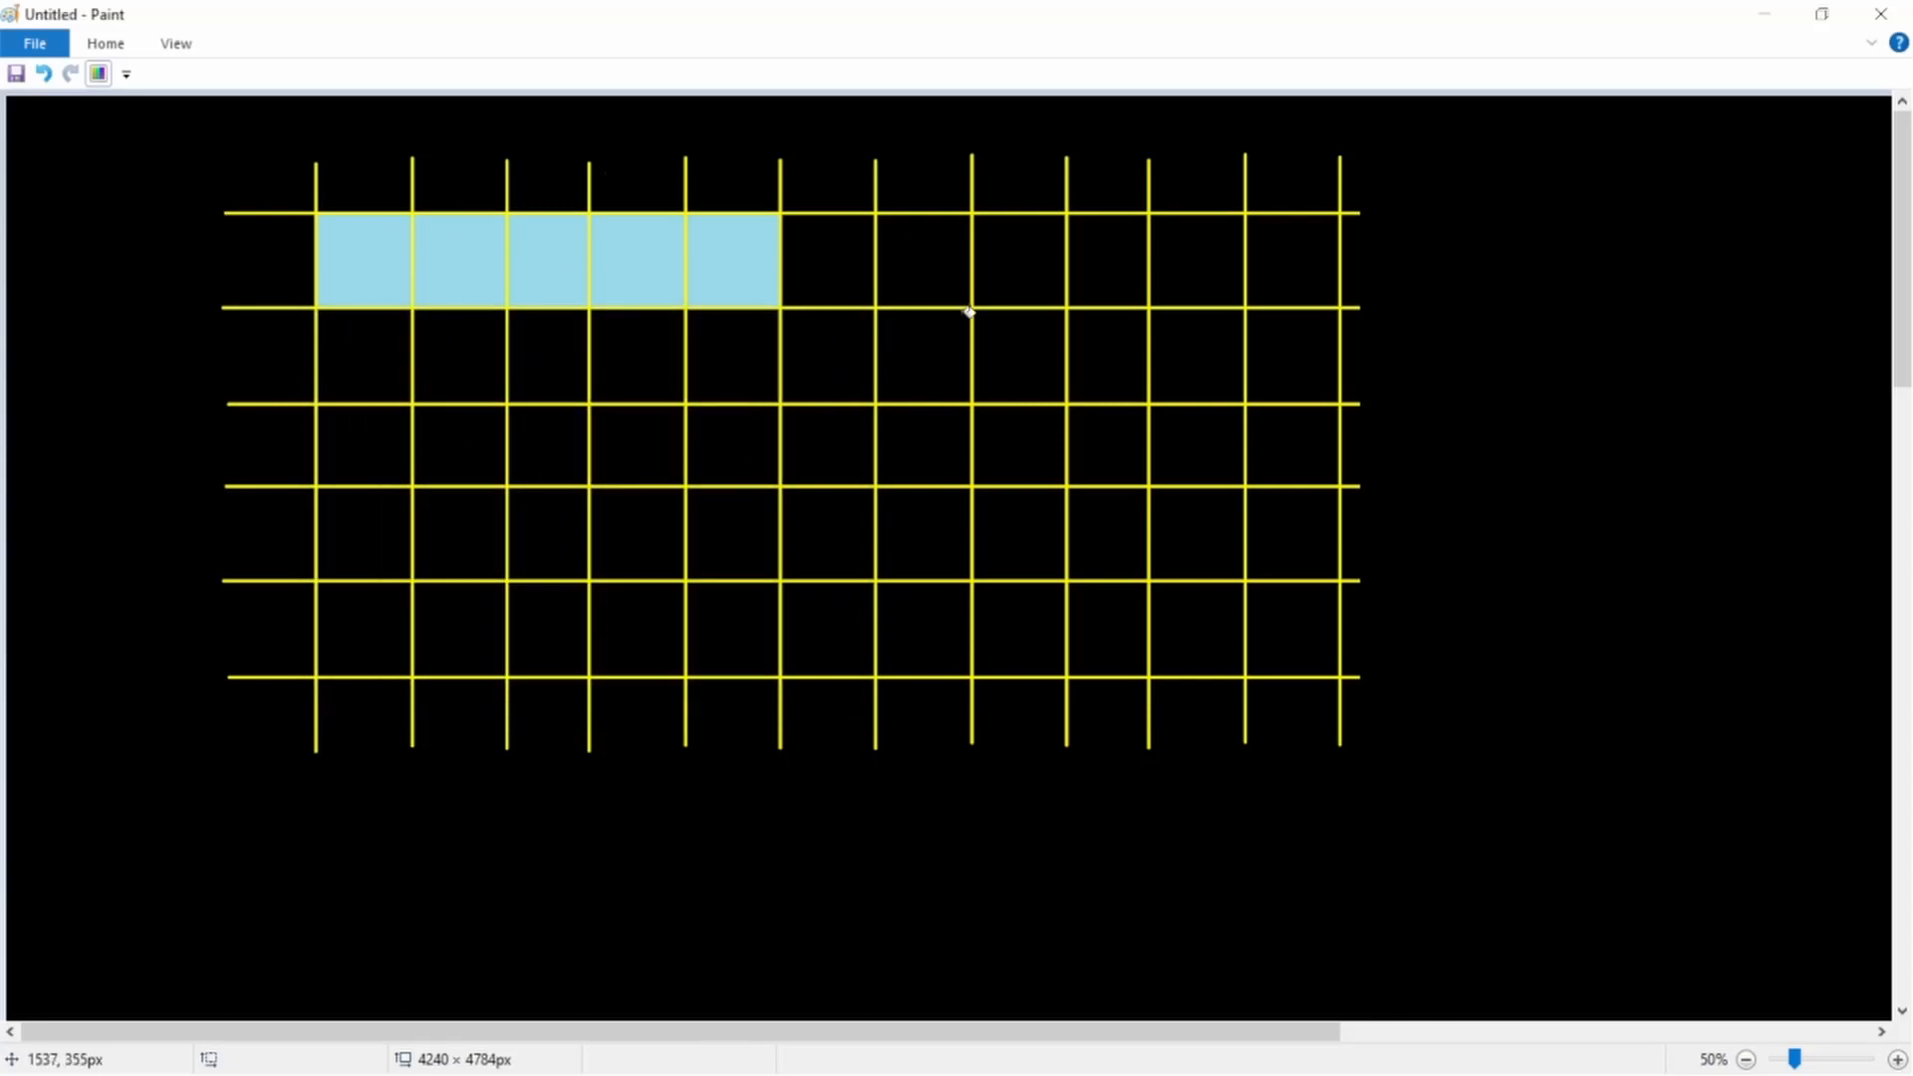
Fill a J's stem and hook in light turquoise: column three in rows two to four, column two in row five, column one in row four.
{"action": "left_click", "coordinate": [99, 74]}
{"action": "left_click", "coordinate": [320, 131]}
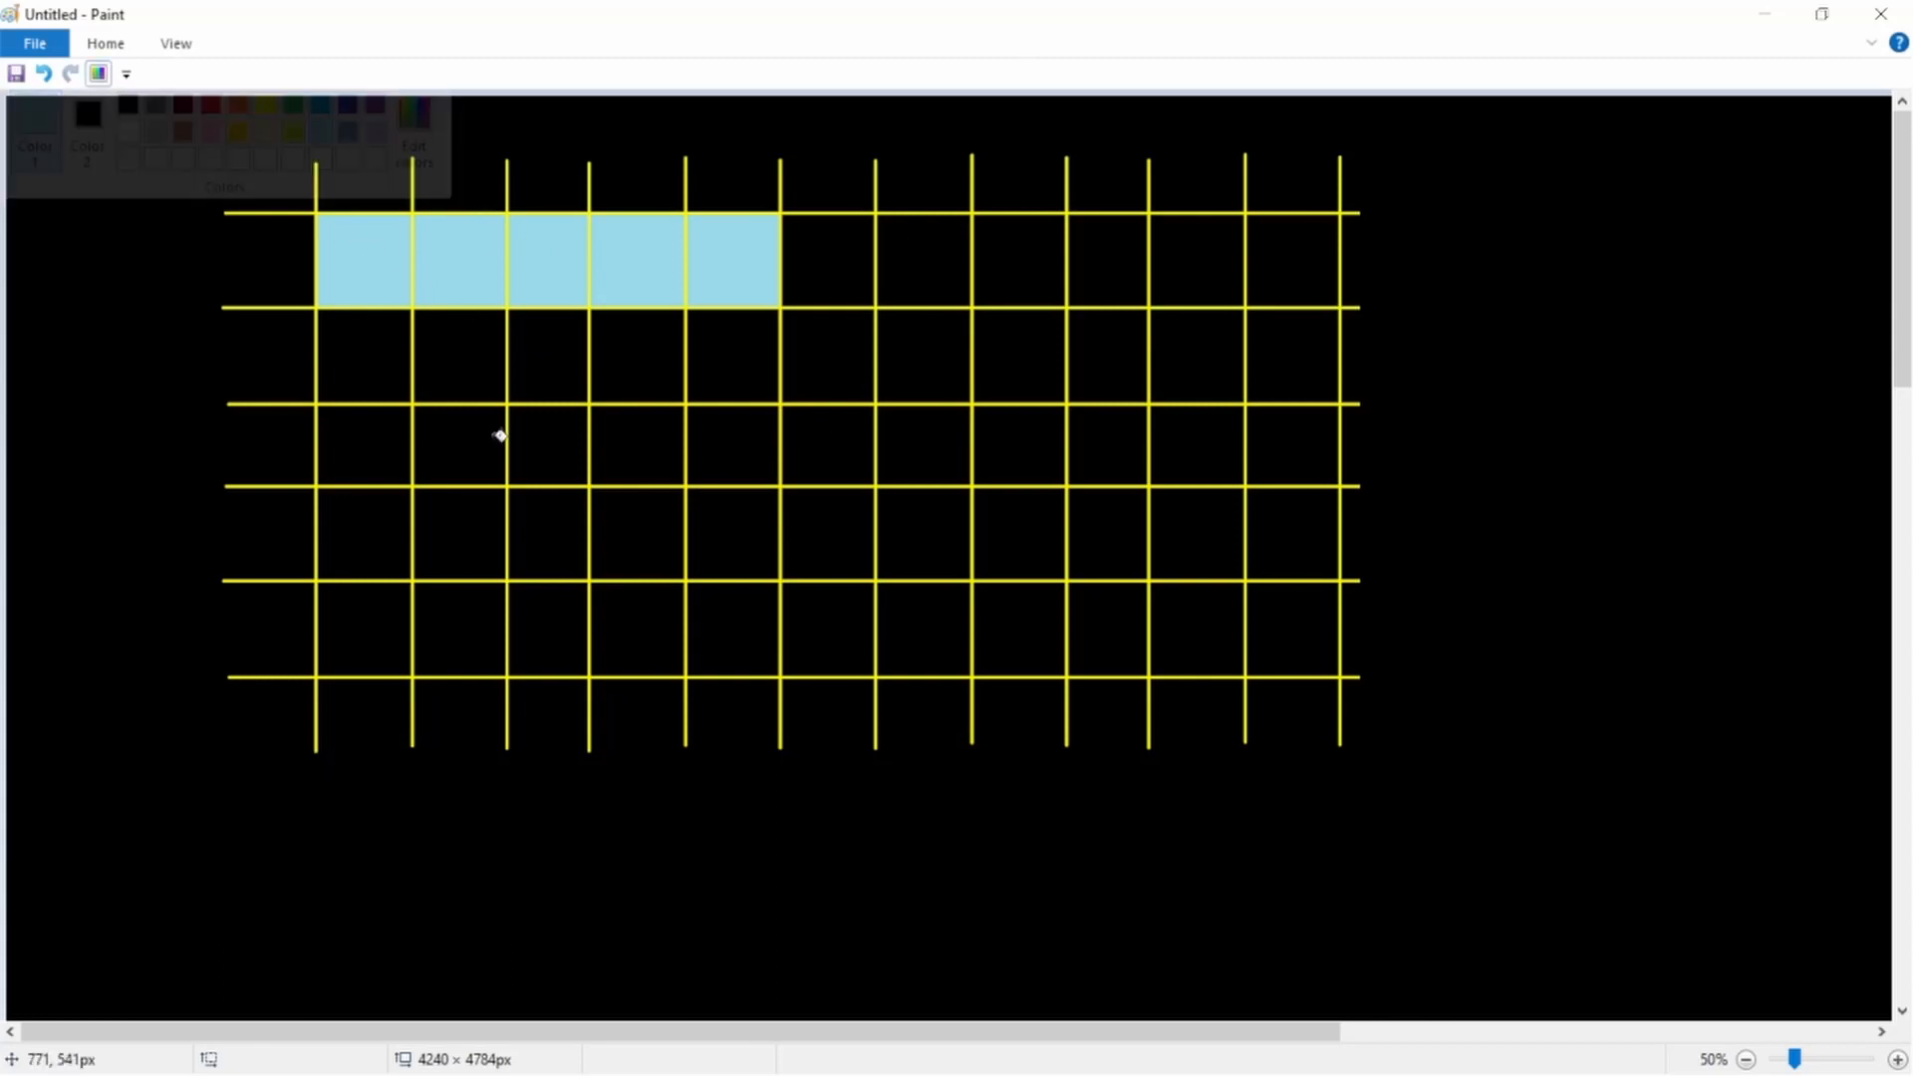
{"action": "left_click", "coordinate": [556, 350]}
{"action": "left_click", "coordinate": [551, 456]}
{"action": "left_click", "coordinate": [548, 547]}
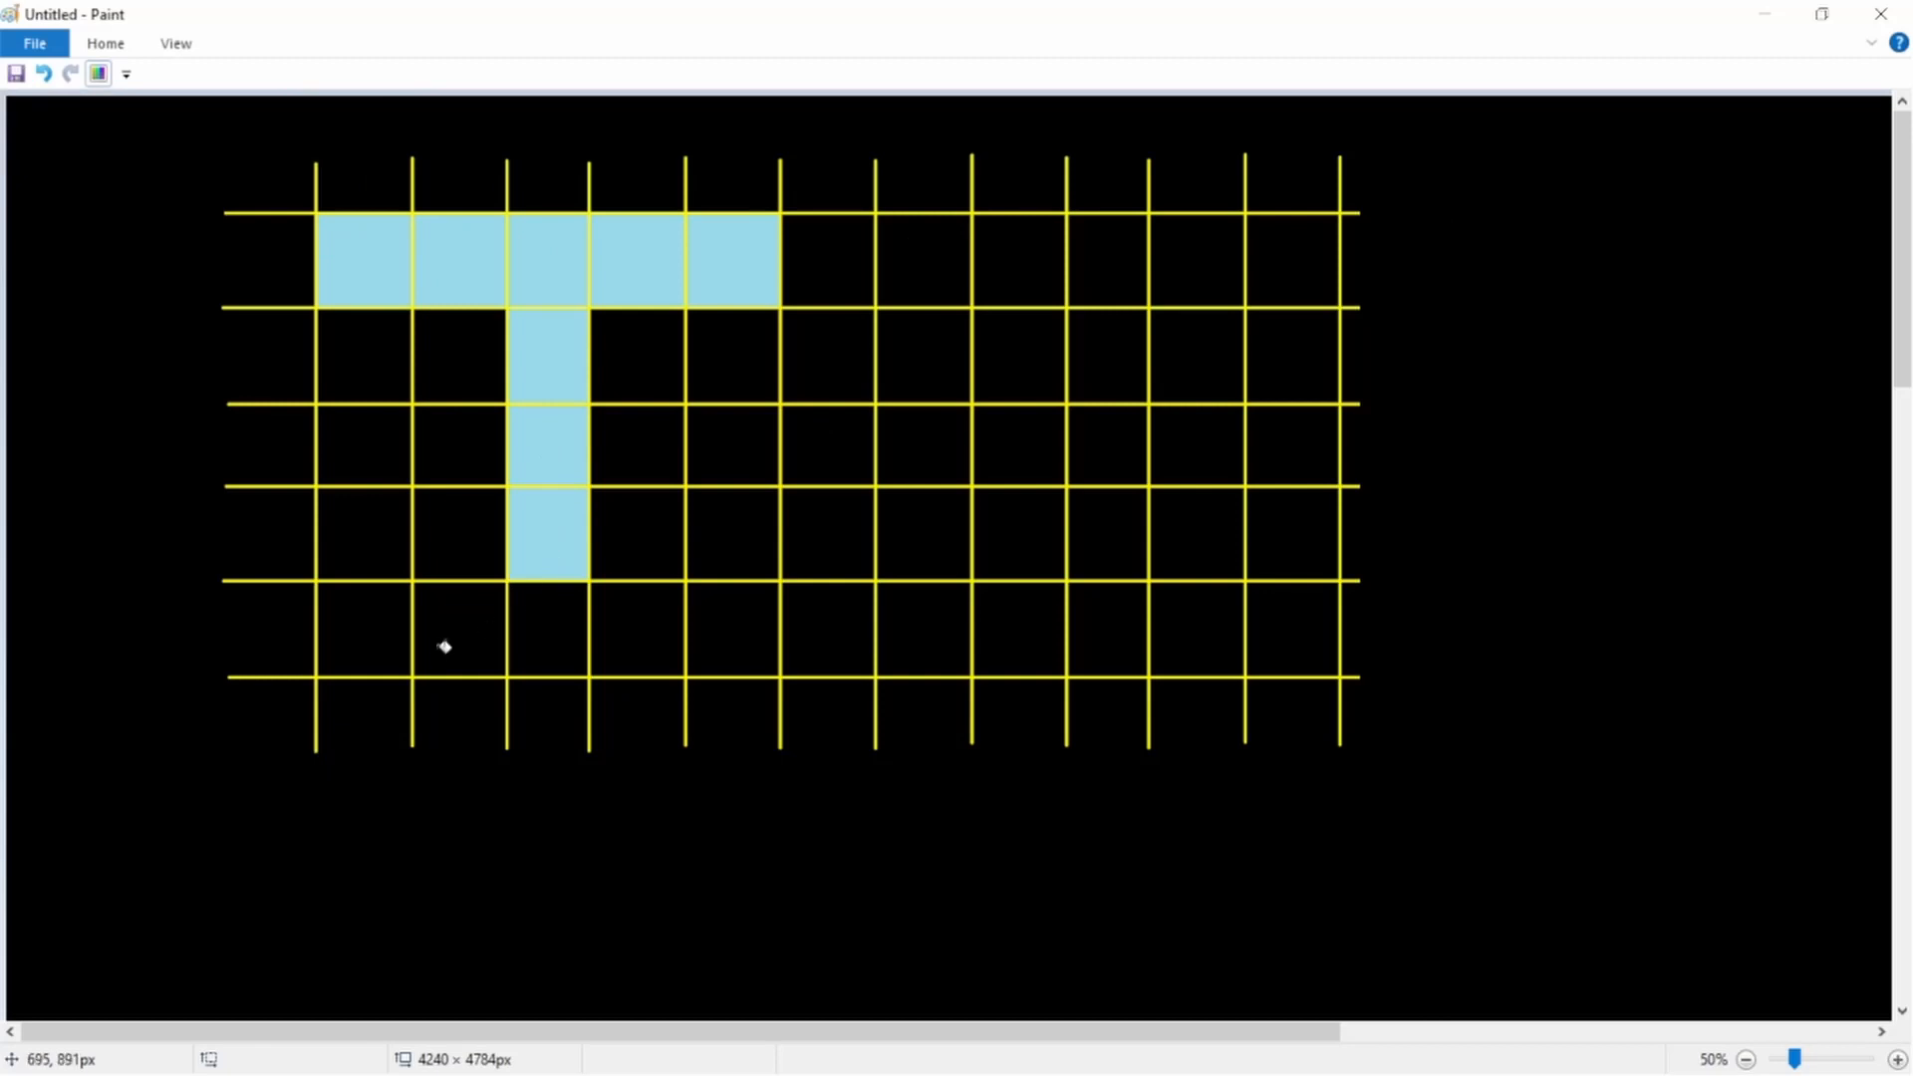
{"action": "left_click", "coordinate": [444, 647]}
{"action": "left_click", "coordinate": [356, 538]}
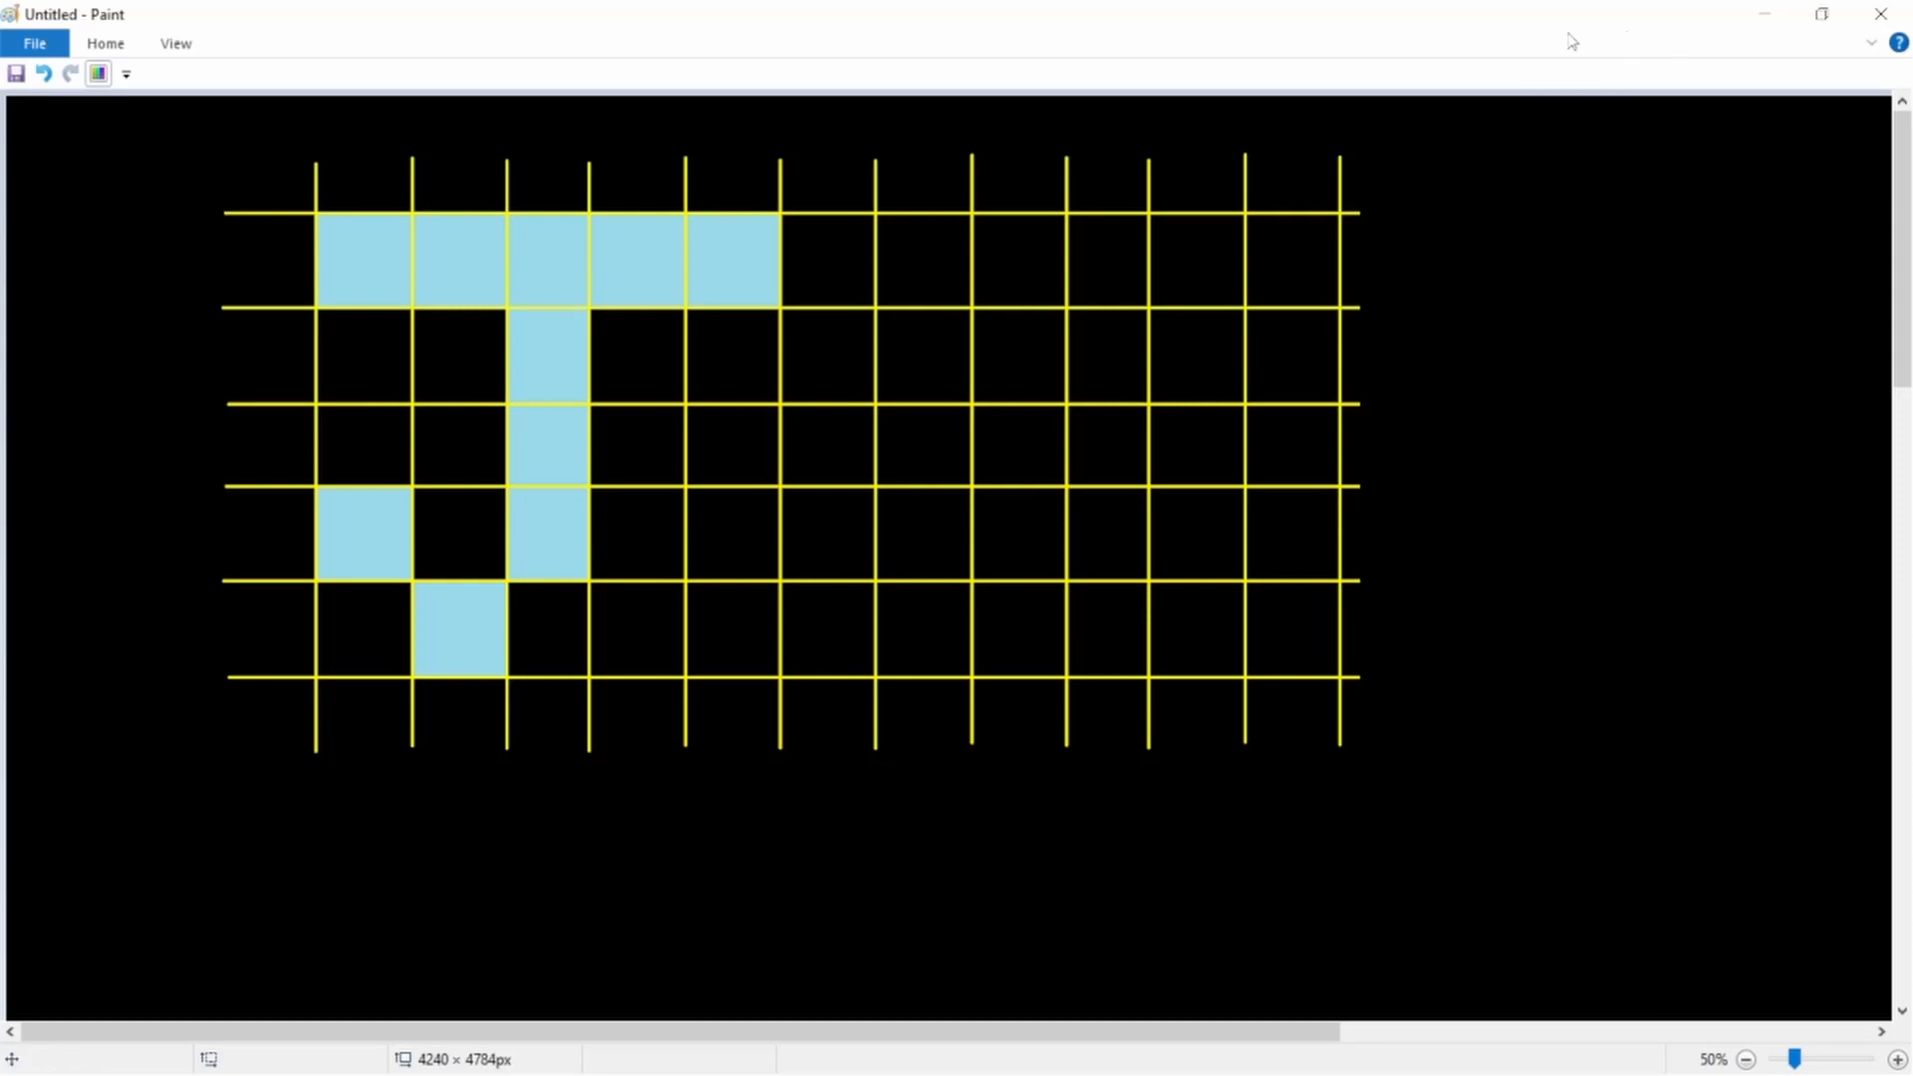
Restore the Paint window to a smaller size and minimize it to reveal the browser's MAX 10 architecture diagram.
{"action": "double_click", "coordinate": [1384, 10]}
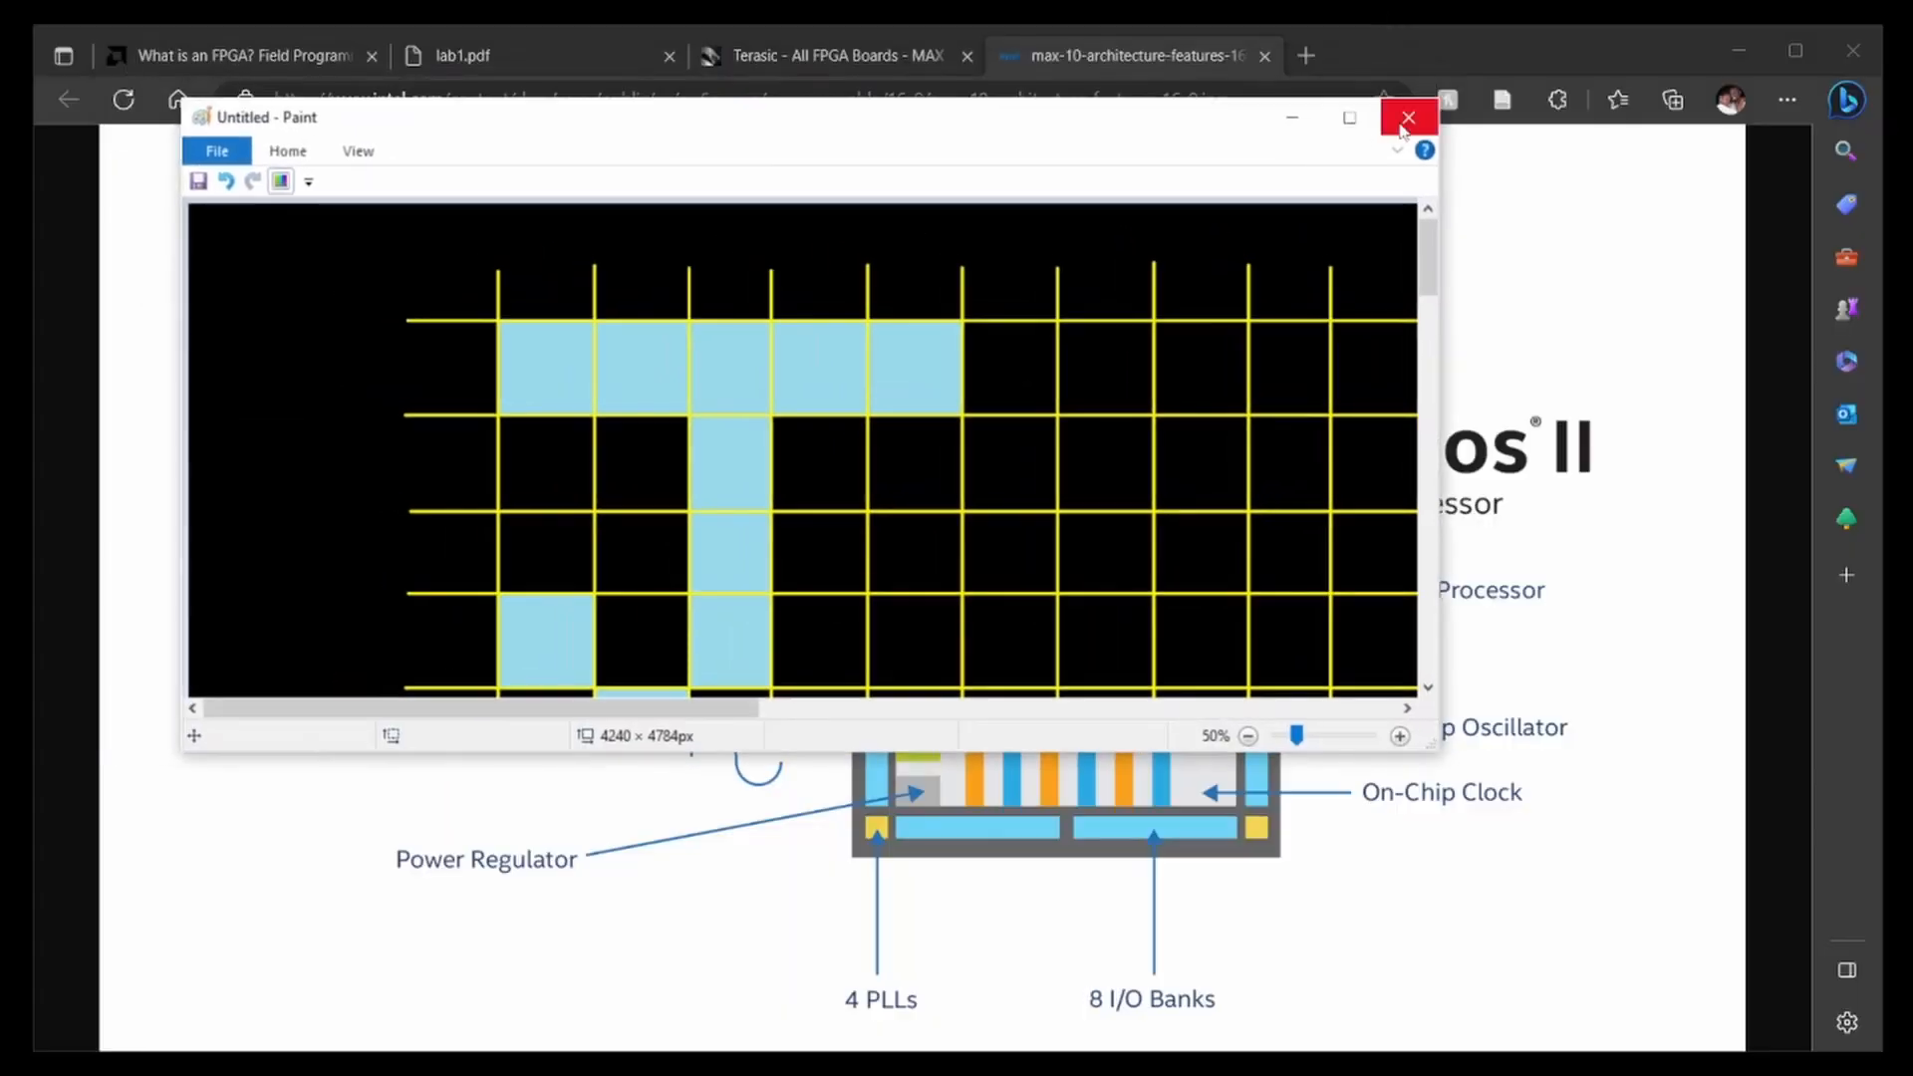
{"action": "left_click", "coordinate": [1292, 119]}
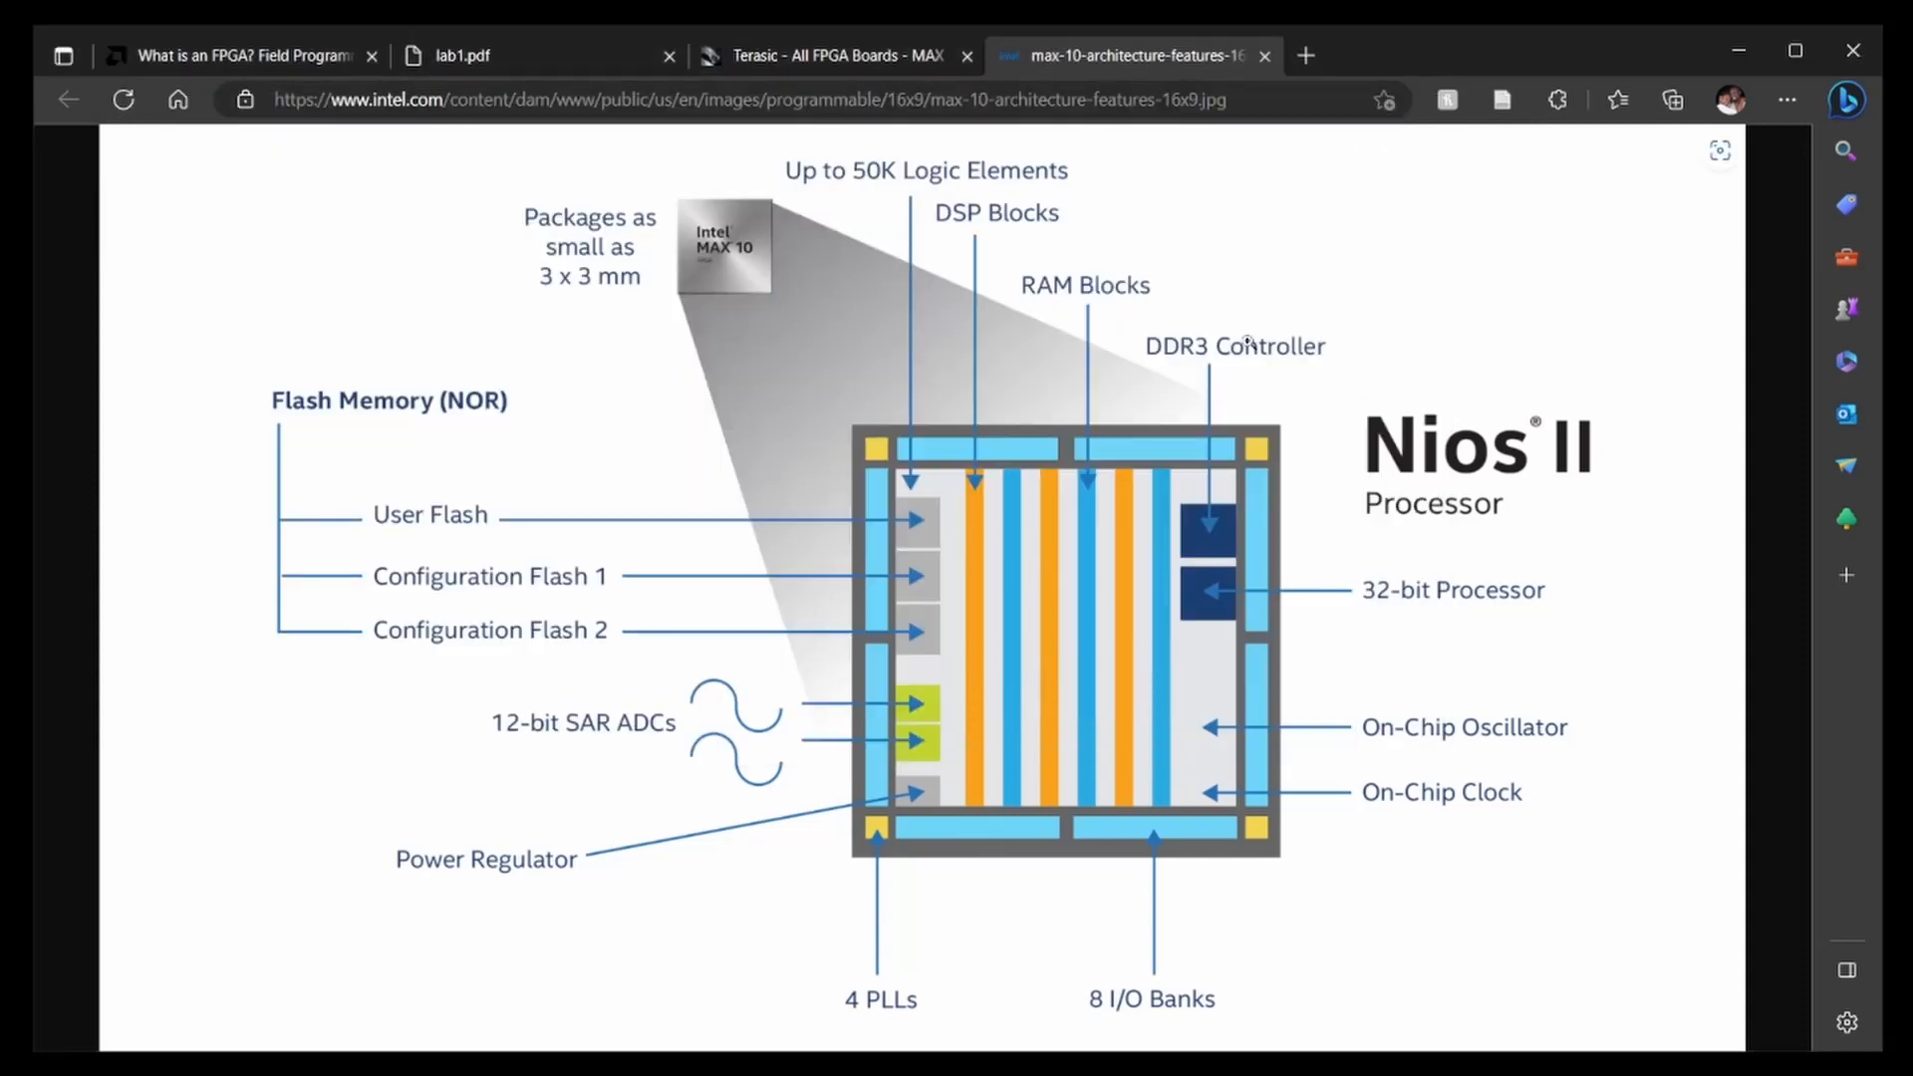